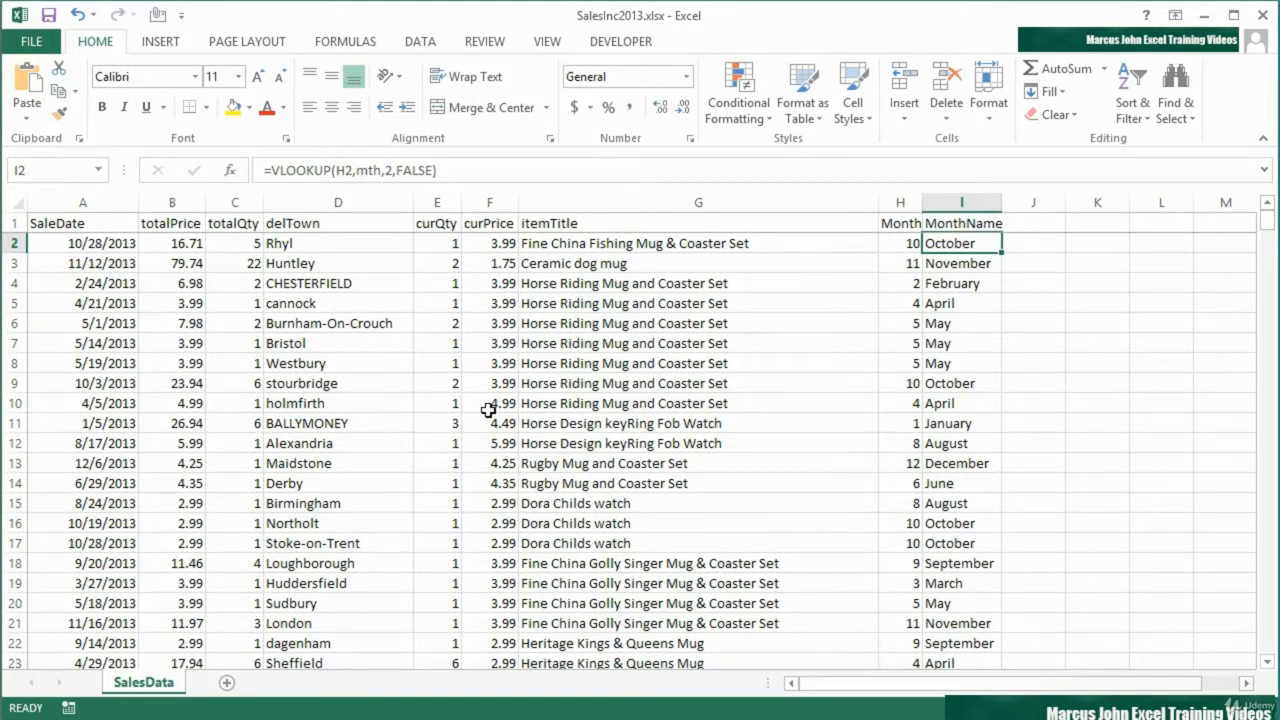
Step: Insert the recommended PivotTable that sums totalPrice by MonthName from the sales data on a new sheet
{"action": "left_click", "coordinate": [488, 408]}
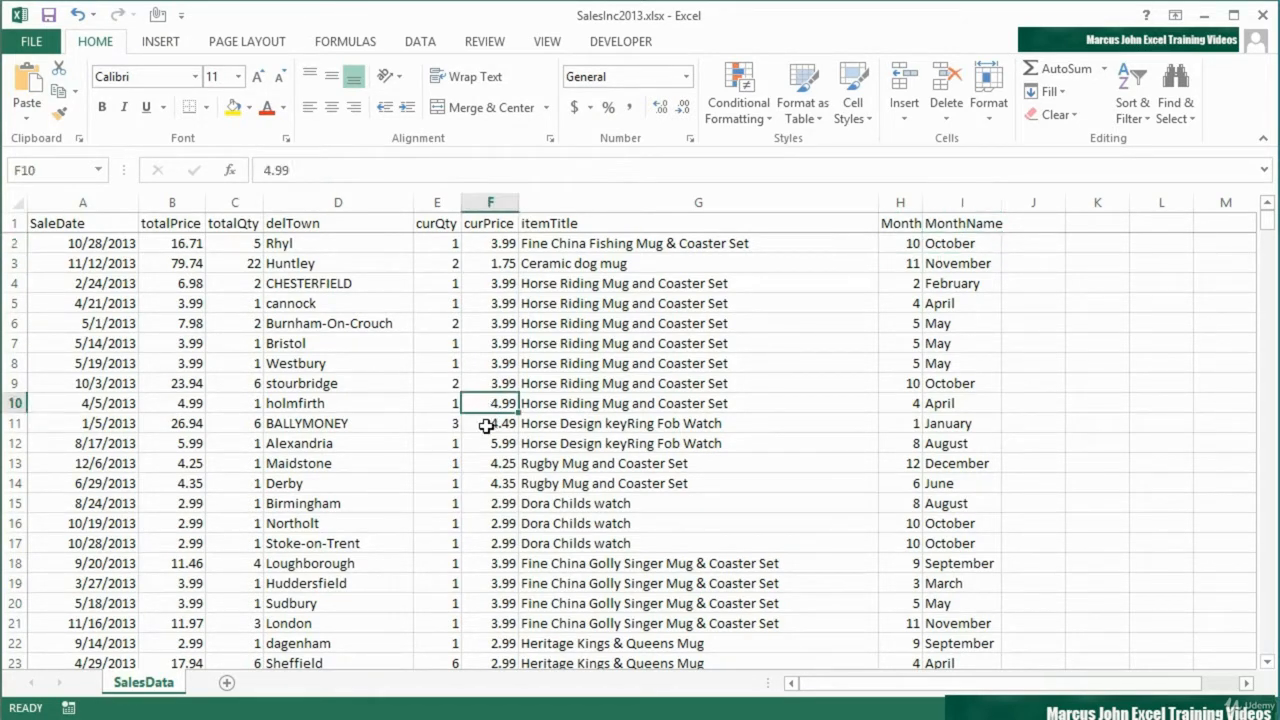
{"action": "left_click", "coordinate": [160, 45]}
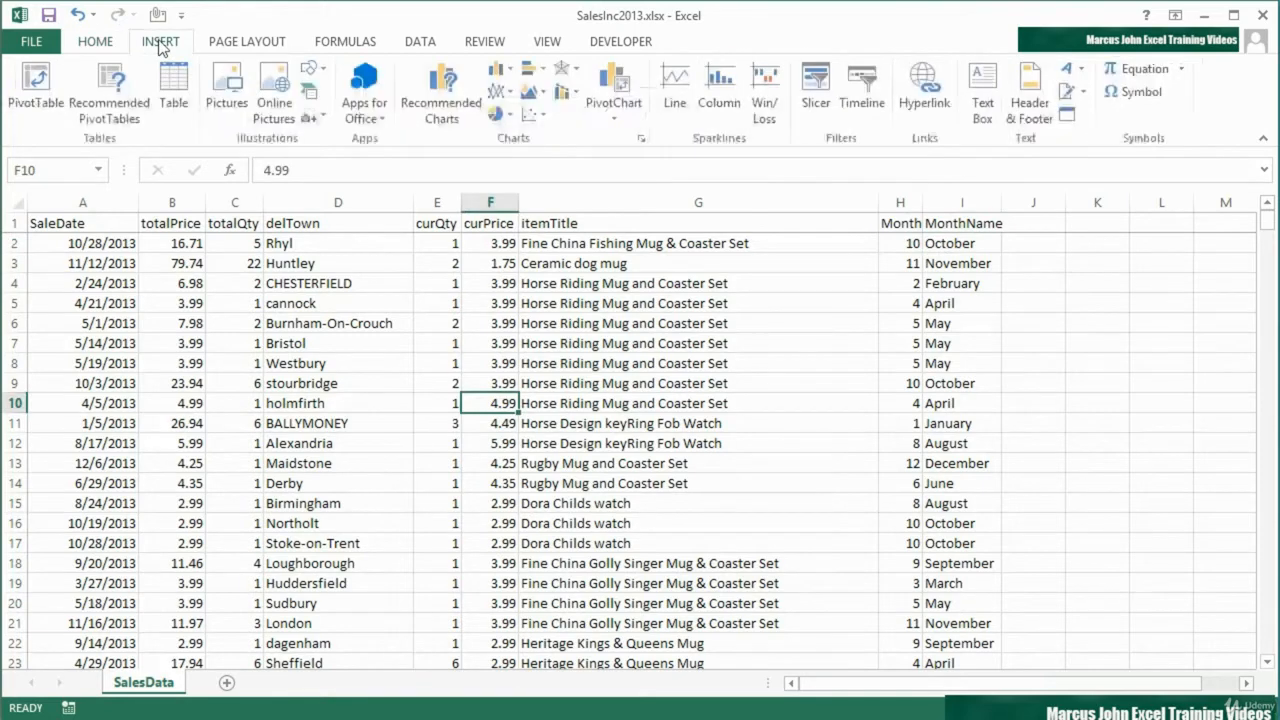
{"action": "left_click", "coordinate": [120, 108]}
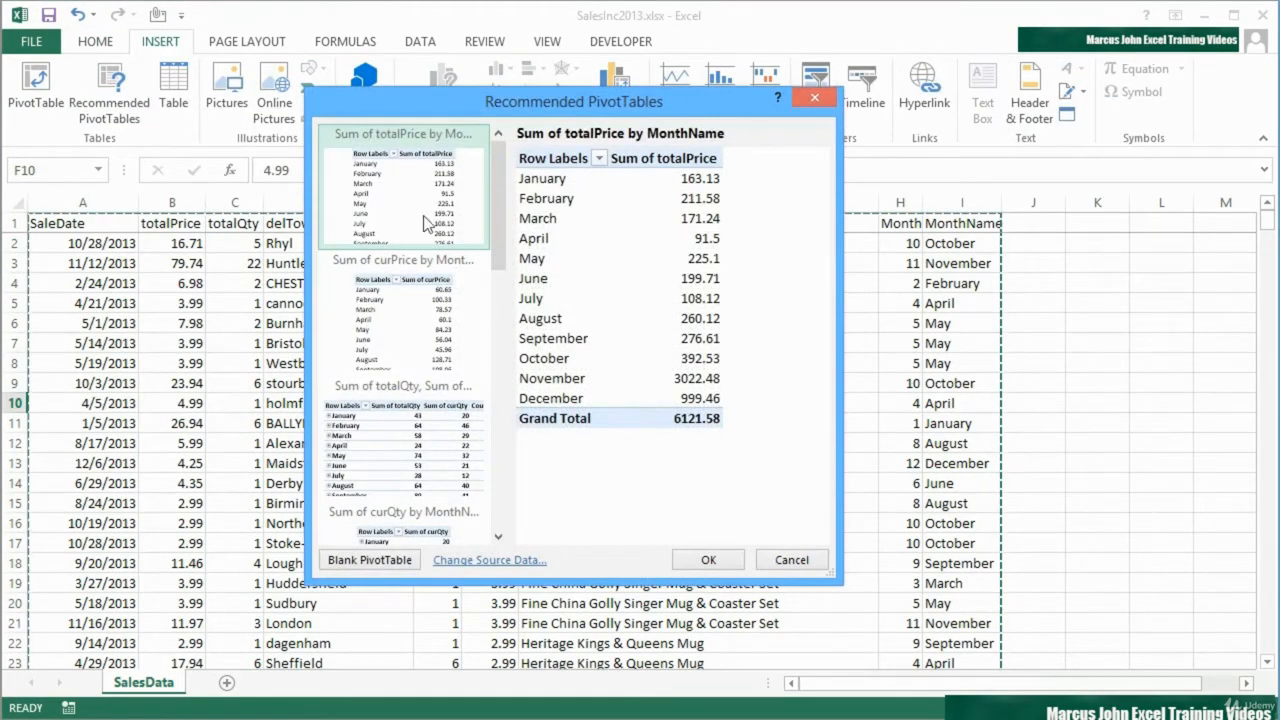
{"action": "left_click", "coordinate": [712, 558]}
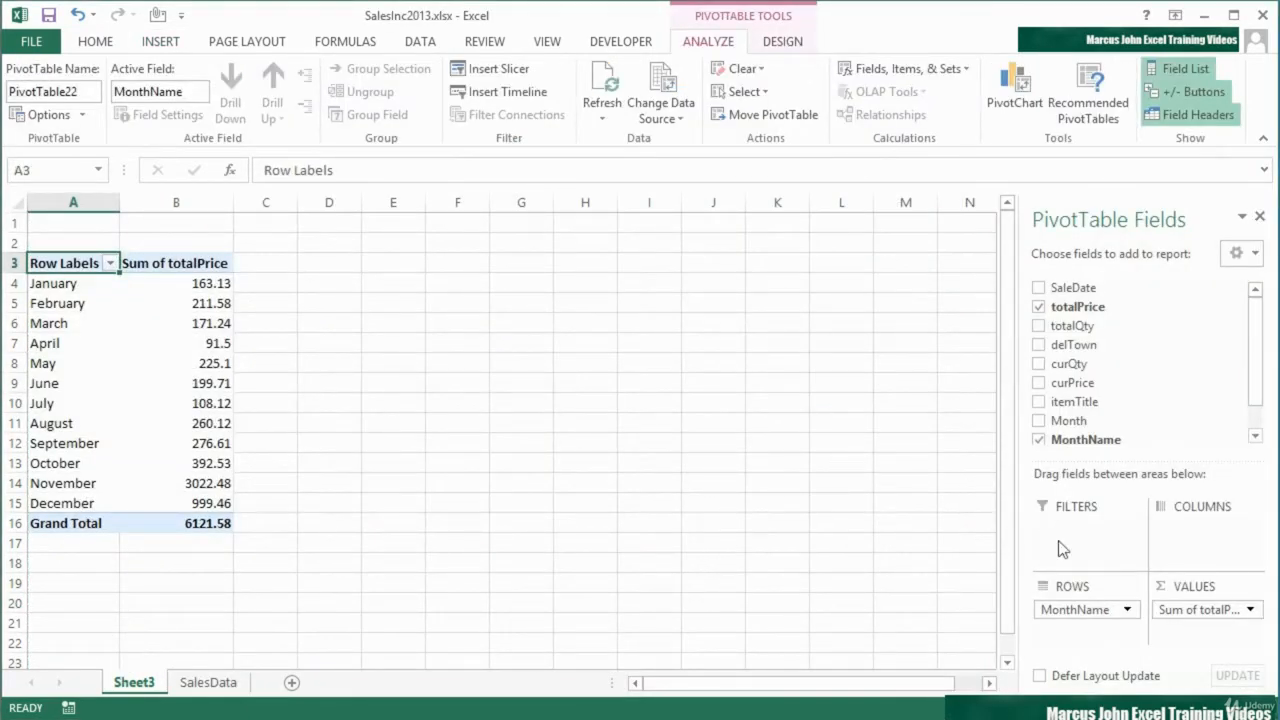
Step: Rearrange the PivotTable so MonthName forms the columns and itemTitle forms the rows
{"action": "left_click_drag", "start_coordinate": [1077, 608], "coordinate": [1212, 526]}
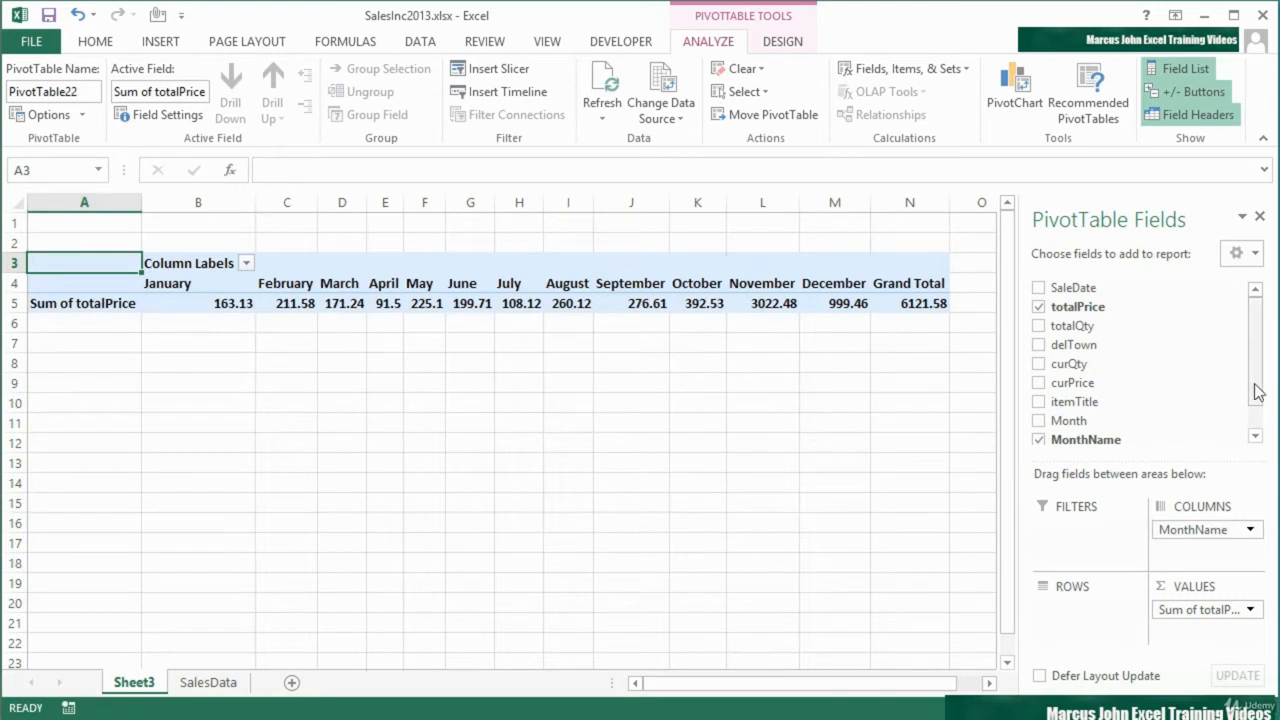
{"action": "scroll", "coordinate": [1254, 398], "scroll_direction": "down", "scroll_amount": 1}
{"action": "left_click_drag", "start_coordinate": [1100, 383], "coordinate": [1088, 613]}
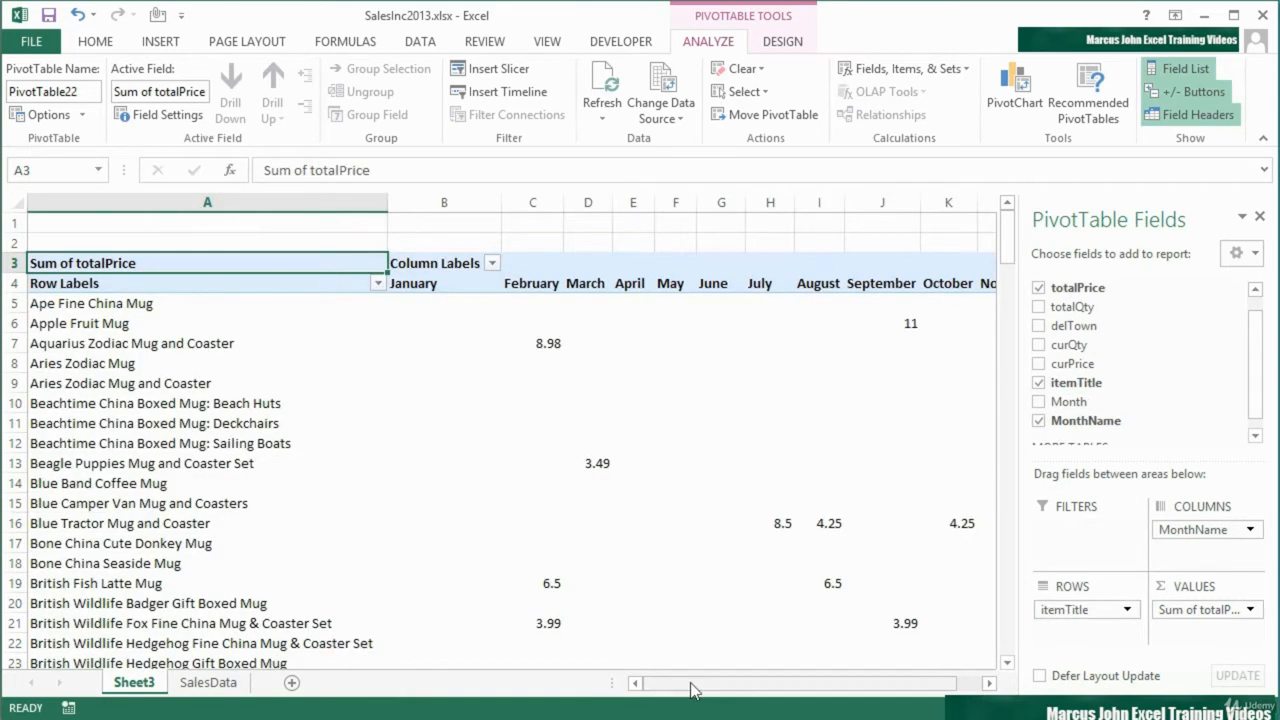
Step: Drill down into the March value of Equestrian Fine China Mug with Horse Theme print to extract its source records
{"action": "mouse_move", "coordinate": [695, 690]}
{"action": "left_mouse_down"}
{"action": "mouse_move", "coordinate": [757, 689]}
{"action": "mouse_move", "coordinate": [690, 690]}
{"action": "left_mouse_up"}
{"action": "scroll", "coordinate": [579, 556], "scroll_direction": "down", "scroll_amount": 4}
{"action": "scroll", "coordinate": [579, 556], "scroll_direction": "down", "scroll_amount": 4}
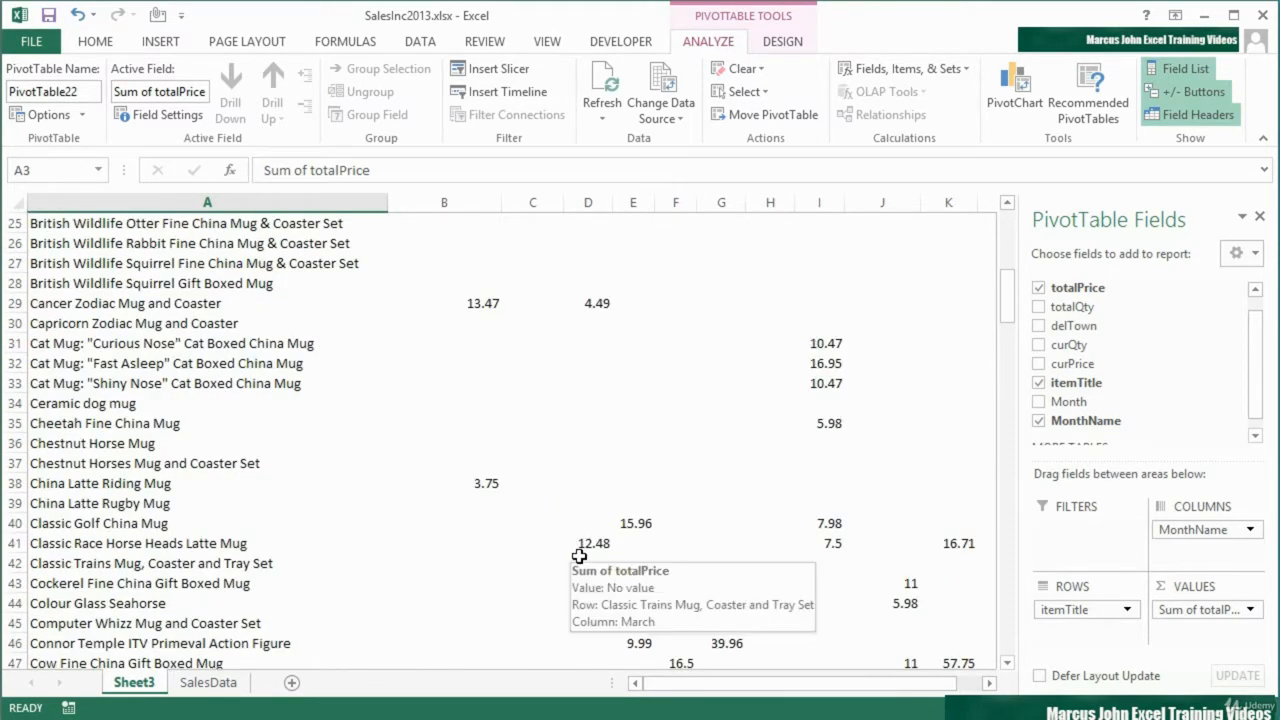
{"action": "scroll", "coordinate": [579, 556], "scroll_direction": "down", "scroll_amount": 7}
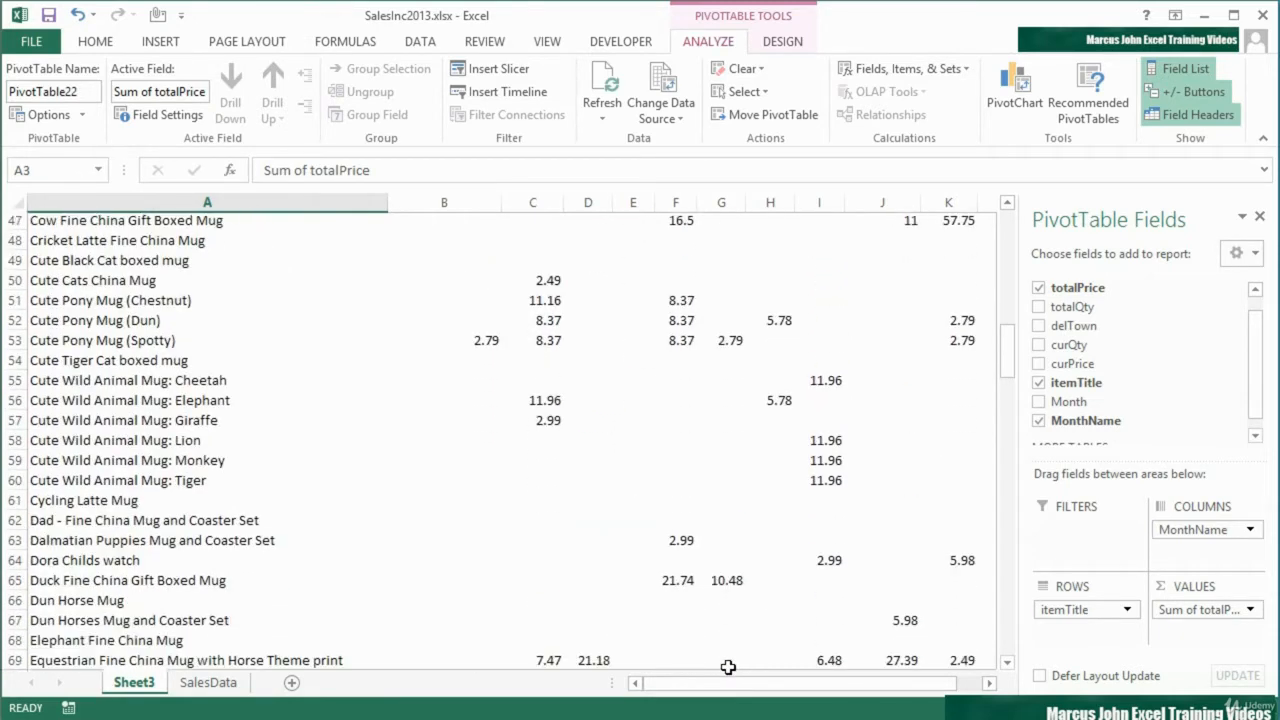
{"action": "scroll", "coordinate": [728, 667], "scroll_direction": "down", "scroll_amount": 1}
{"action": "scroll", "coordinate": [730, 687], "scroll_direction": "down", "scroll_amount": 2}
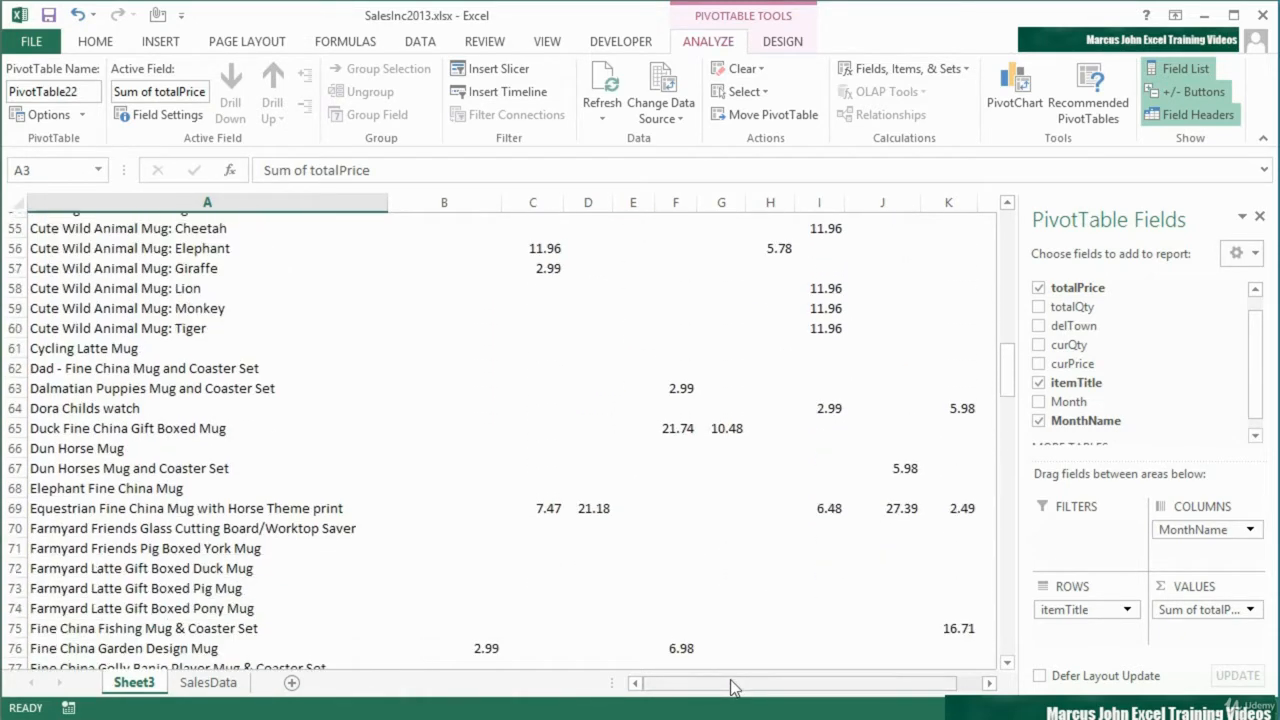
{"action": "left_click", "coordinate": [597, 510]}
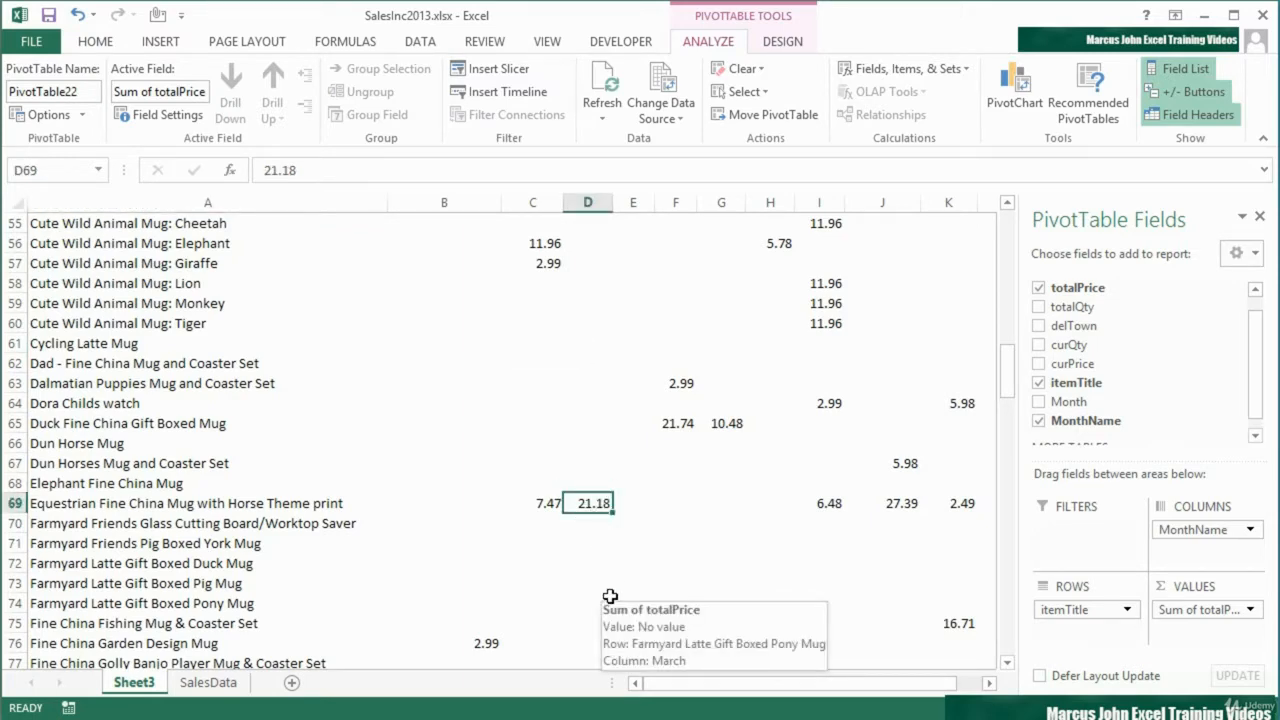
{"action": "scroll", "coordinate": [610, 596], "scroll_direction": "up", "scroll_amount": 18}
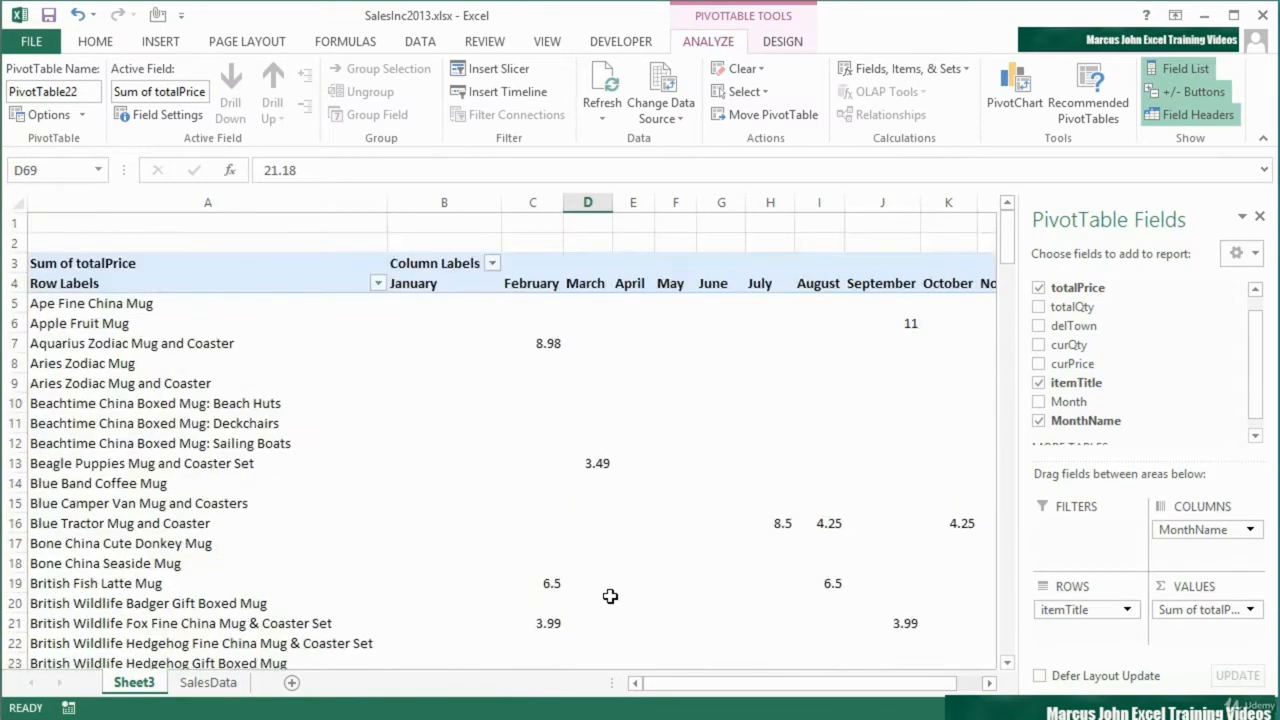
{"action": "scroll", "coordinate": [610, 596], "scroll_direction": "down", "scroll_amount": 18}
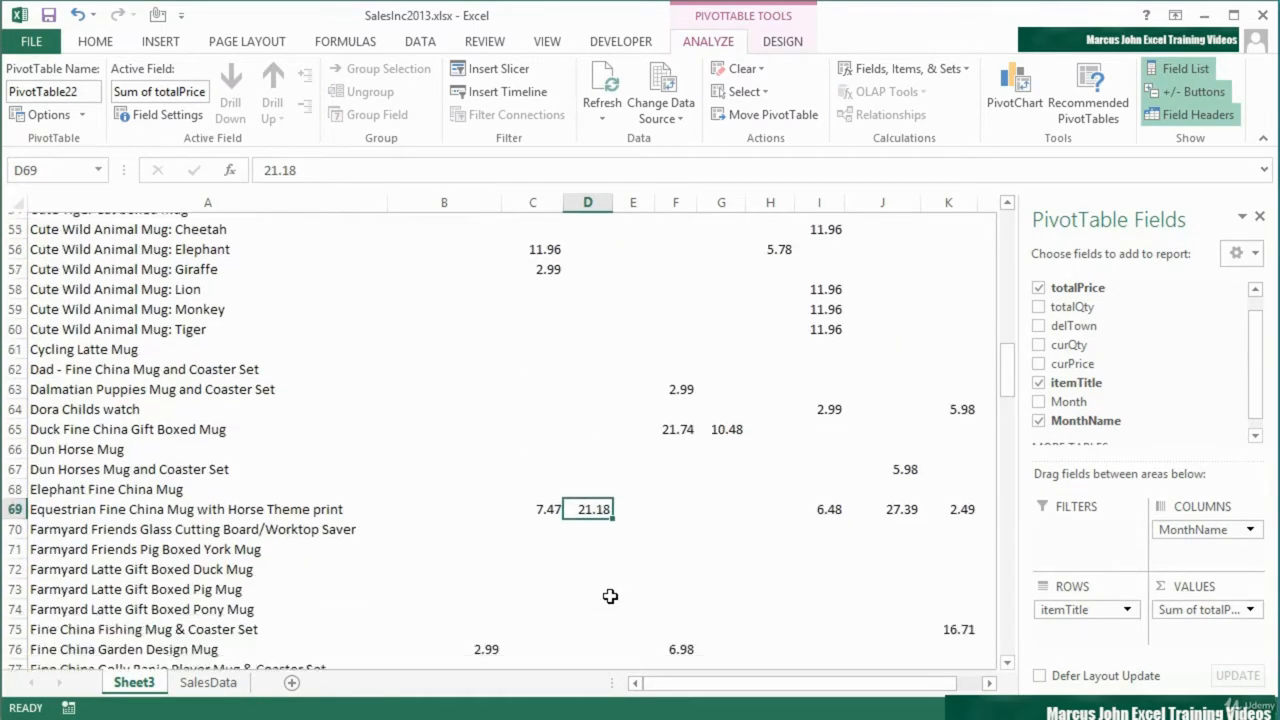
{"action": "scroll", "coordinate": [610, 596], "scroll_direction": "down", "scroll_amount": 3}
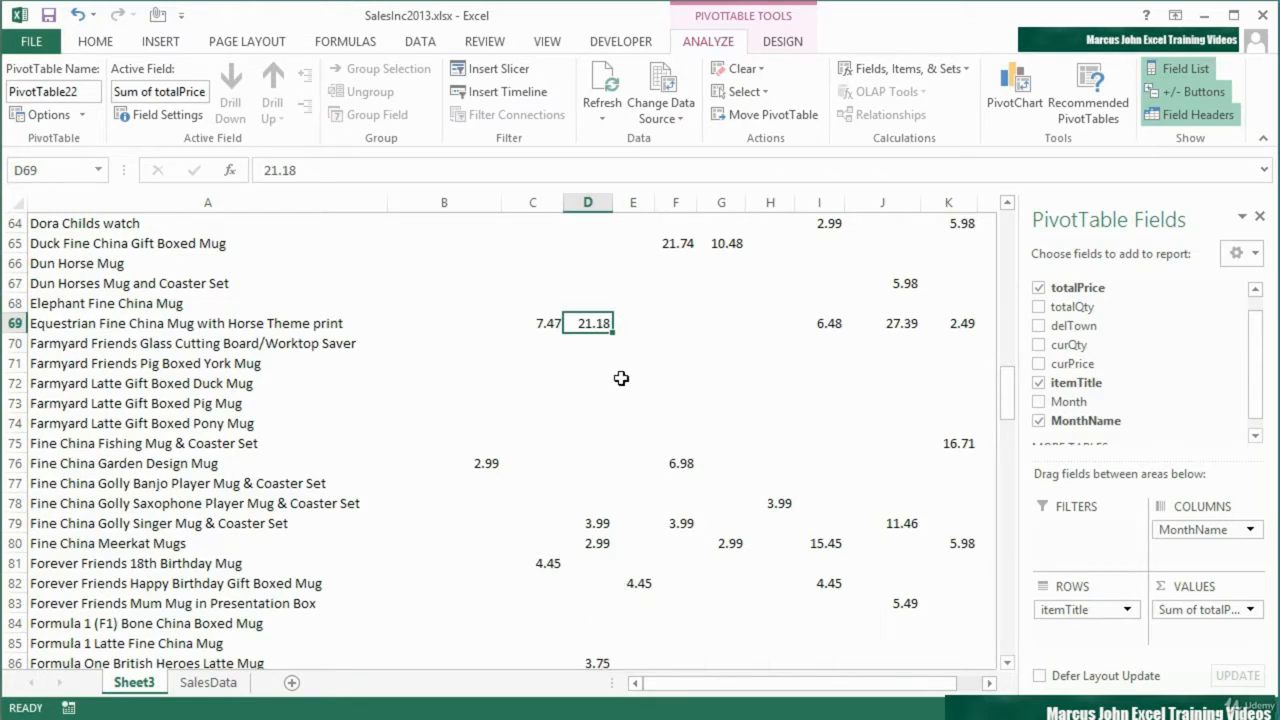
{"action": "mouse_move", "coordinate": [597, 326]}
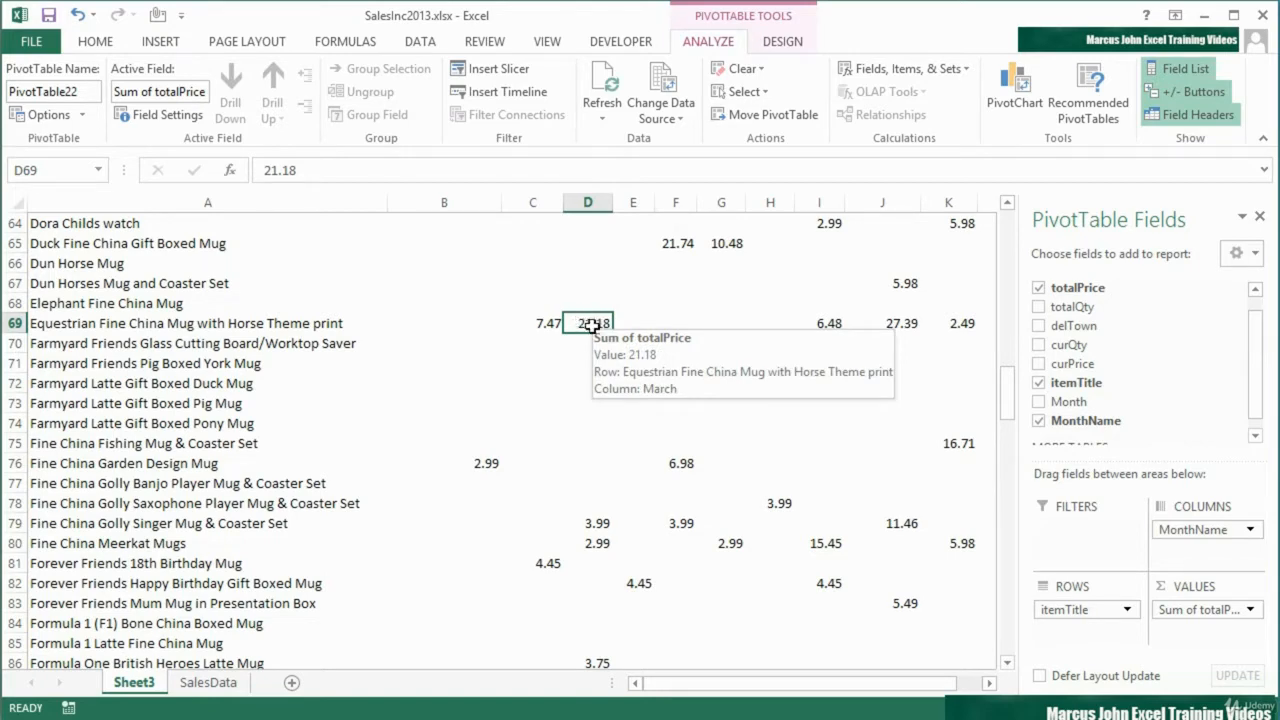
{"action": "double_click", "coordinate": [589, 324]}
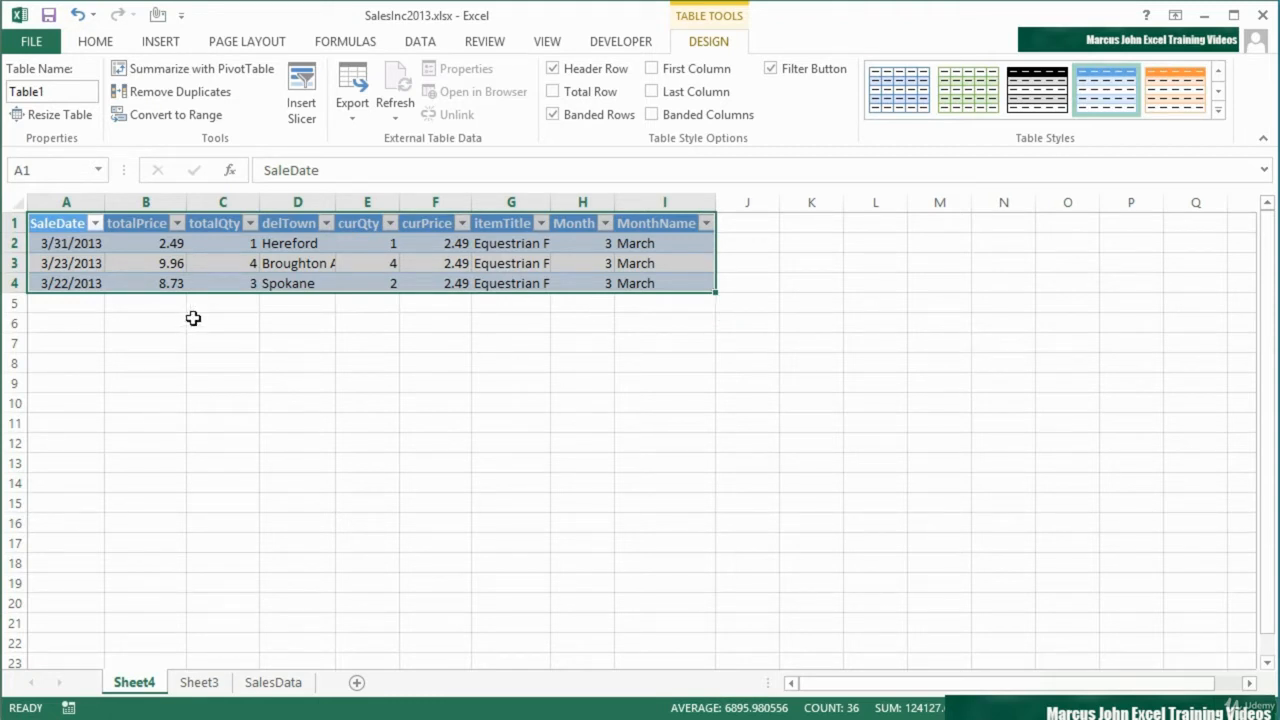
Step: Auto-fit columns A to I on Sheet4 so the extracted records' full text fits
{"action": "left_click", "coordinate": [199, 682]}
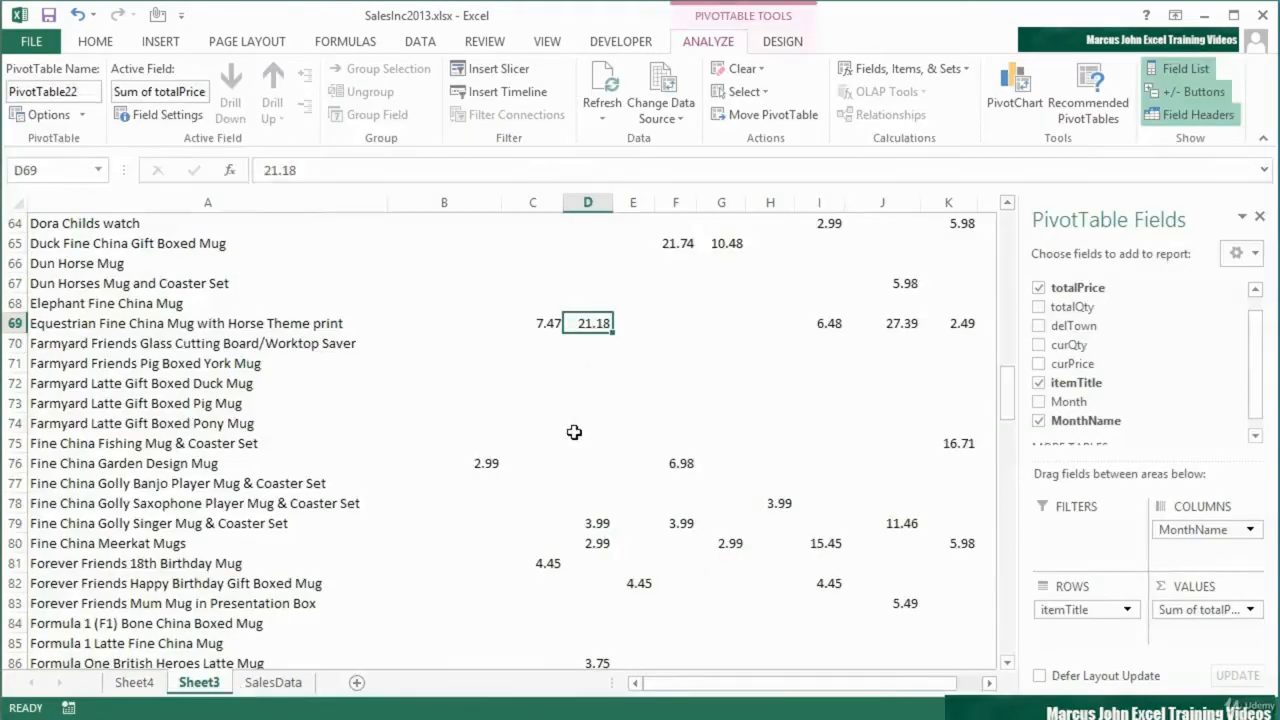
{"action": "left_click", "coordinate": [135, 684]}
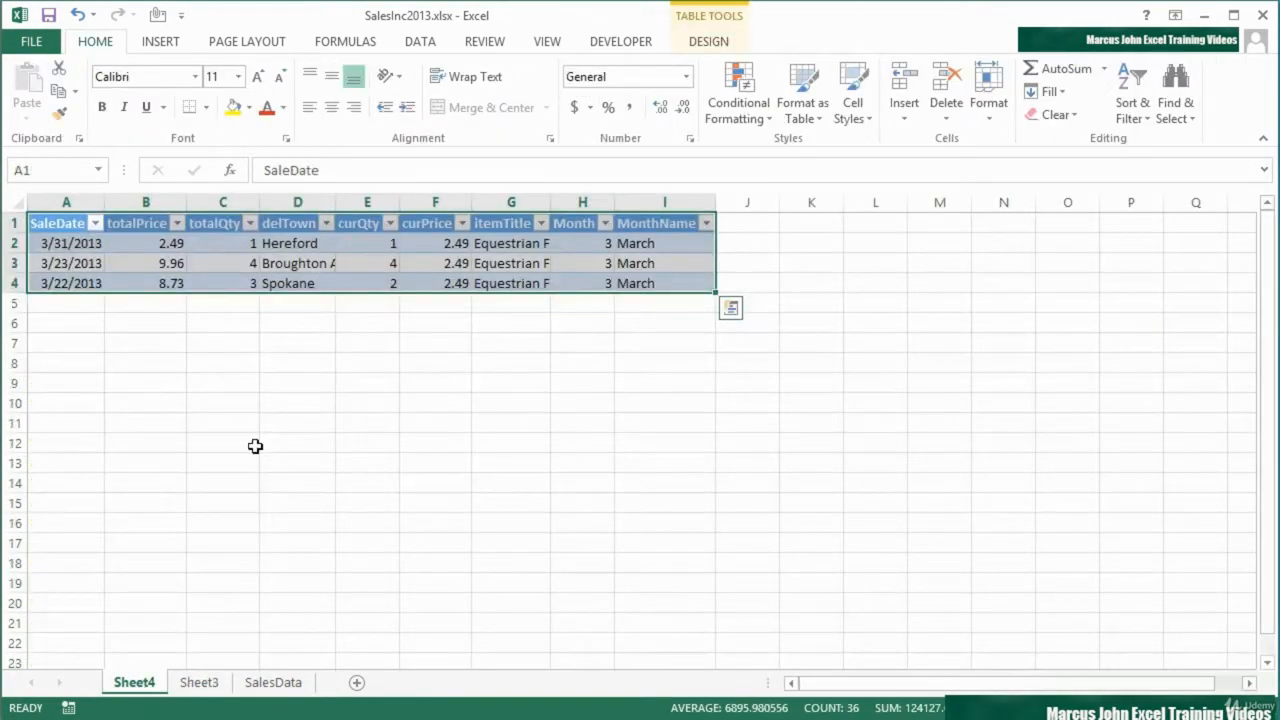
{"action": "left_click_drag", "start_coordinate": [68, 202], "coordinate": [709, 201]}
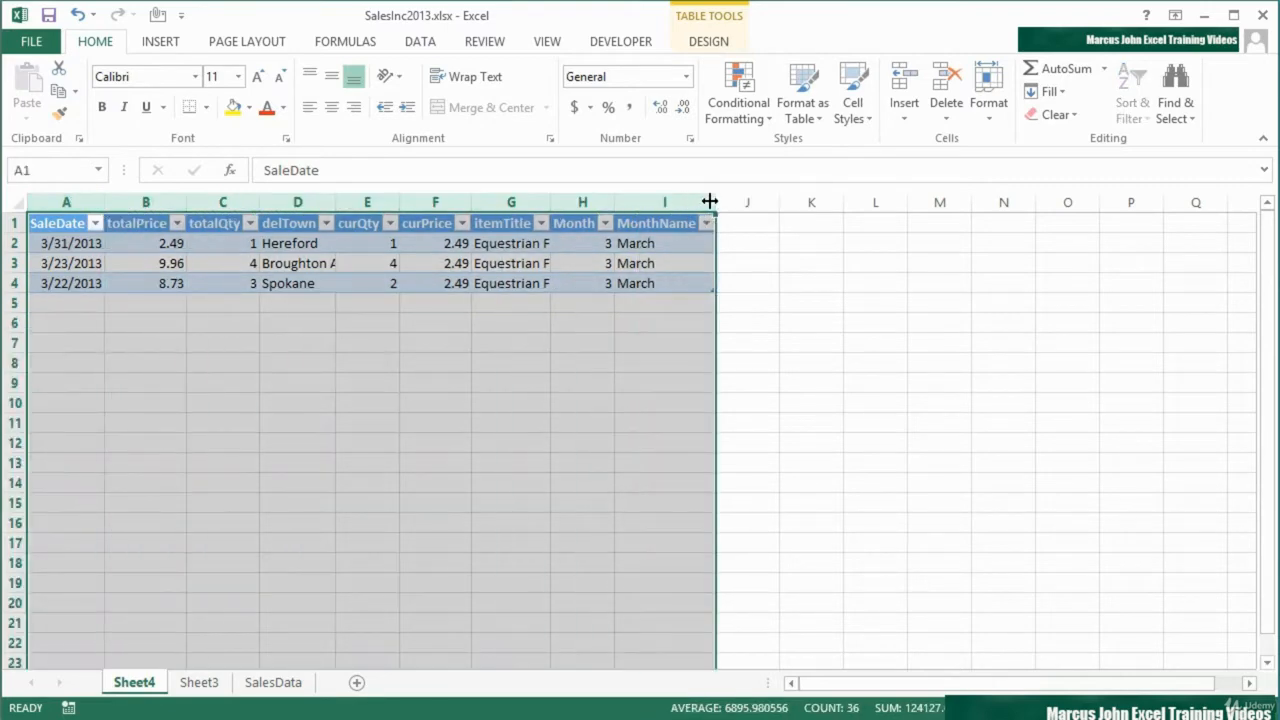
{"action": "double_click", "coordinate": [715, 200]}
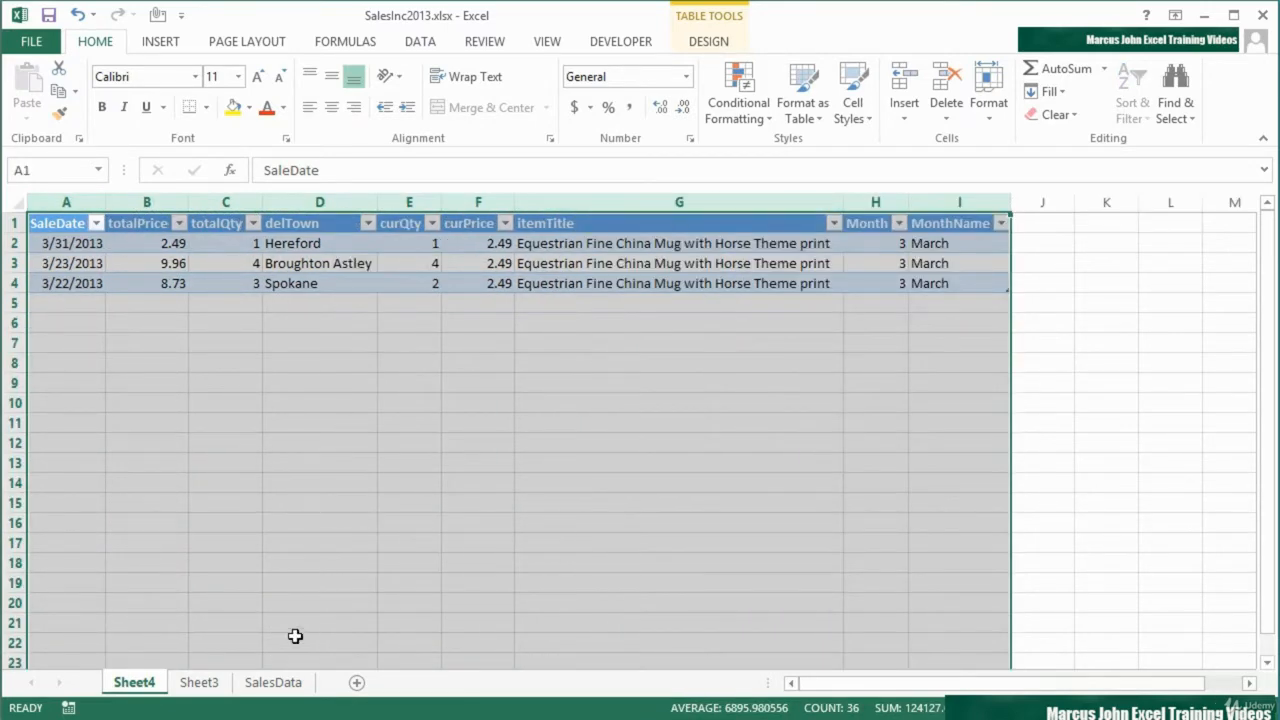
Step: Check the extracted records on Sheet4 by highlighting their totalPrice, itemTitle and MonthName values in turn
{"action": "left_click", "coordinate": [280, 682]}
{"action": "left_click", "coordinate": [133, 682]}
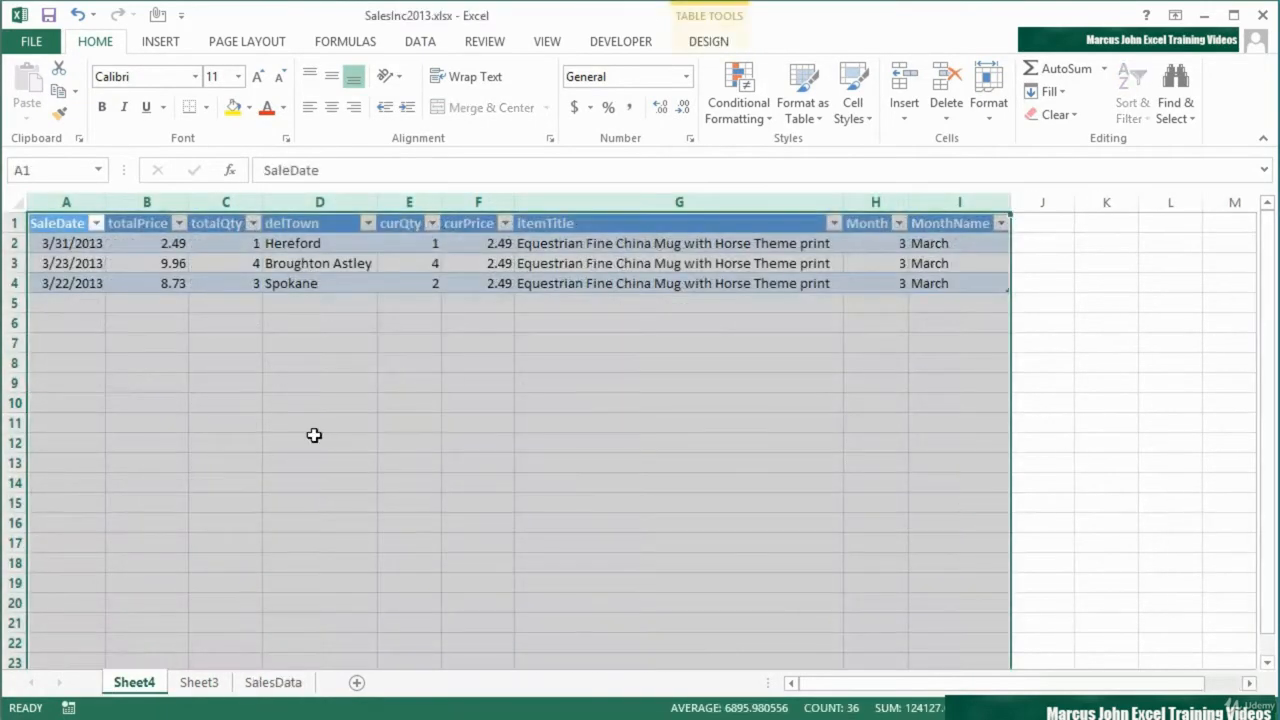
{"action": "left_click_drag", "start_coordinate": [166, 243], "coordinate": [163, 275]}
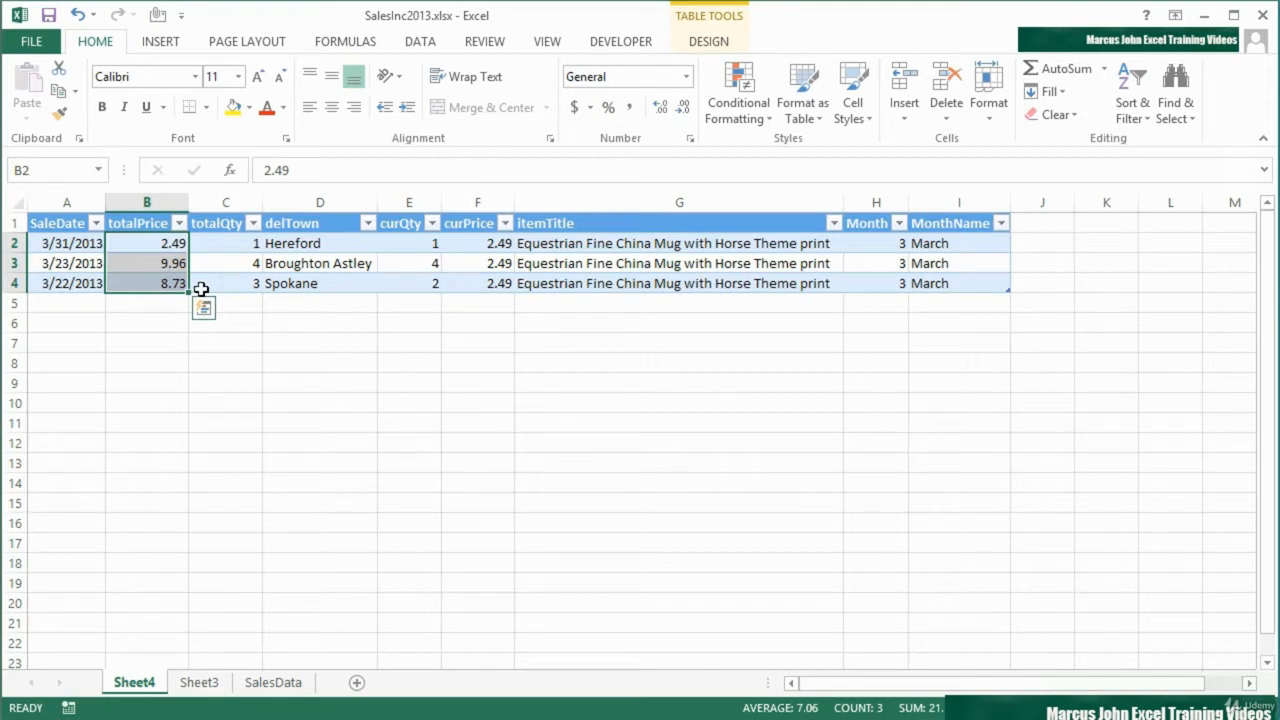
{"action": "left_click_drag", "start_coordinate": [594, 246], "coordinate": [596, 283]}
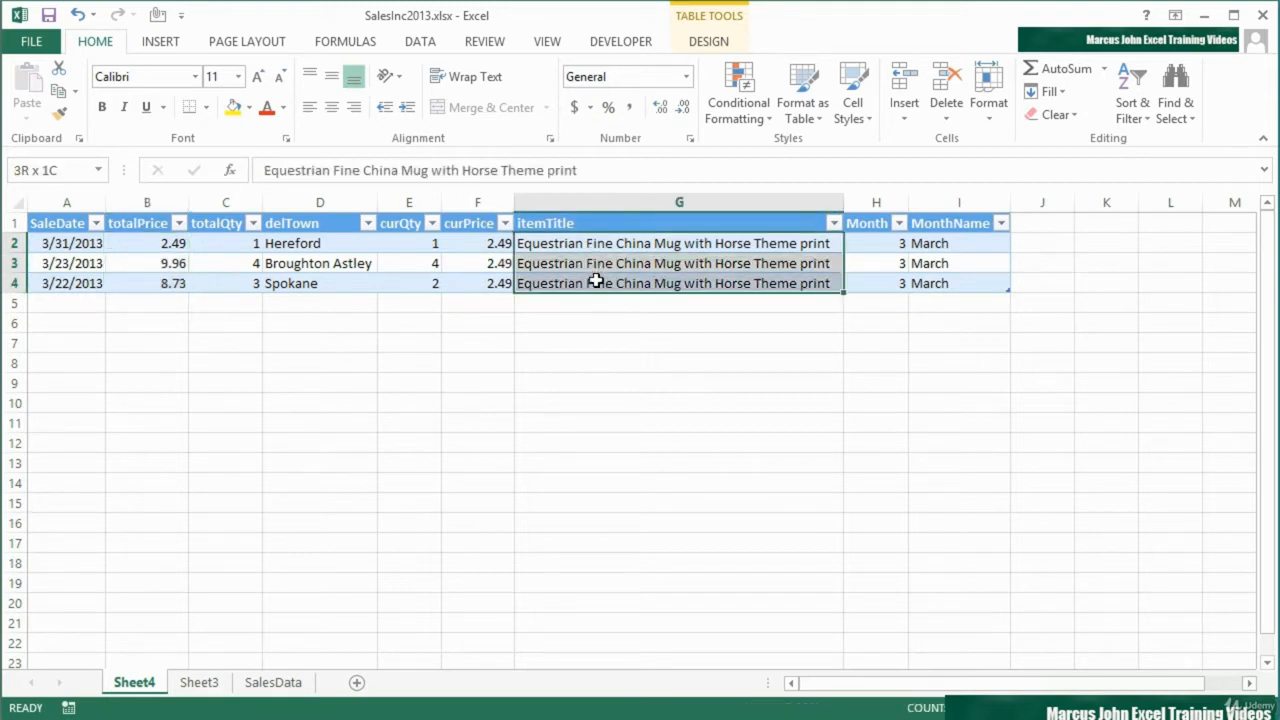
{"action": "left_click_drag", "start_coordinate": [937, 243], "coordinate": [937, 283]}
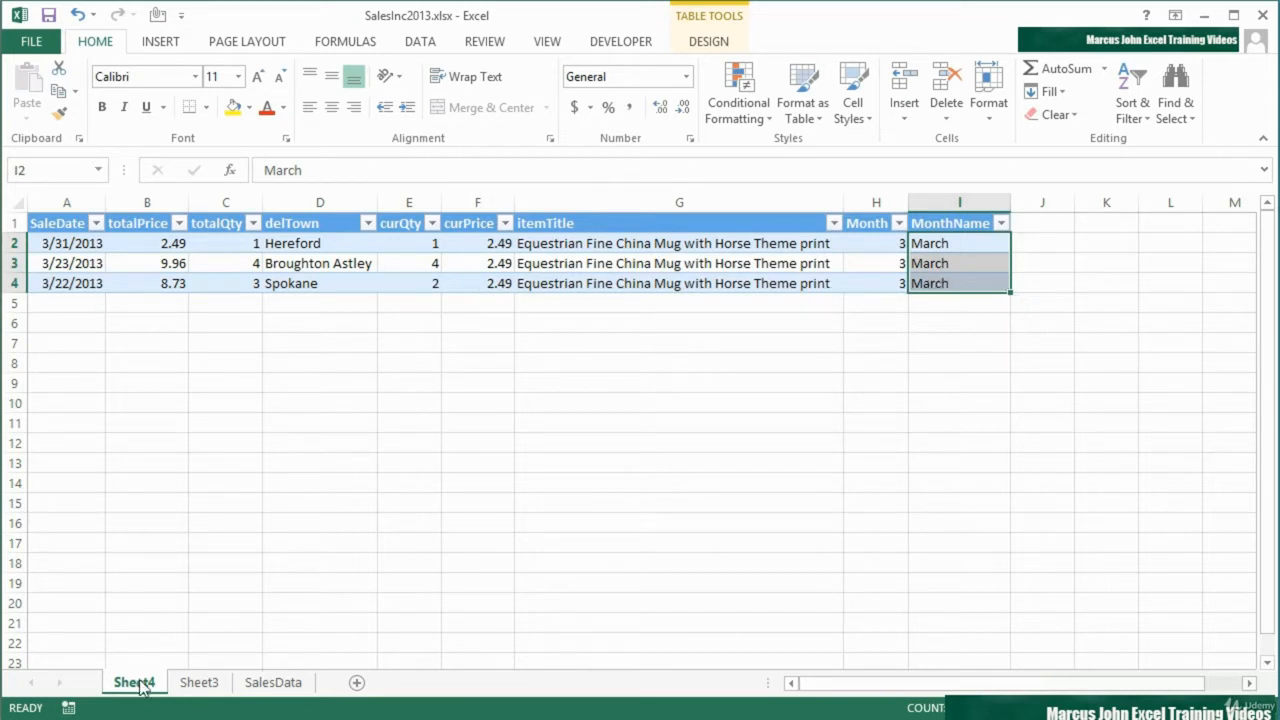
Step: Drill down into the Grand Total of Dun Horses Mug and Coaster Set in the Sheet3 PivotTable to extract its records
{"action": "left_click", "coordinate": [199, 684]}
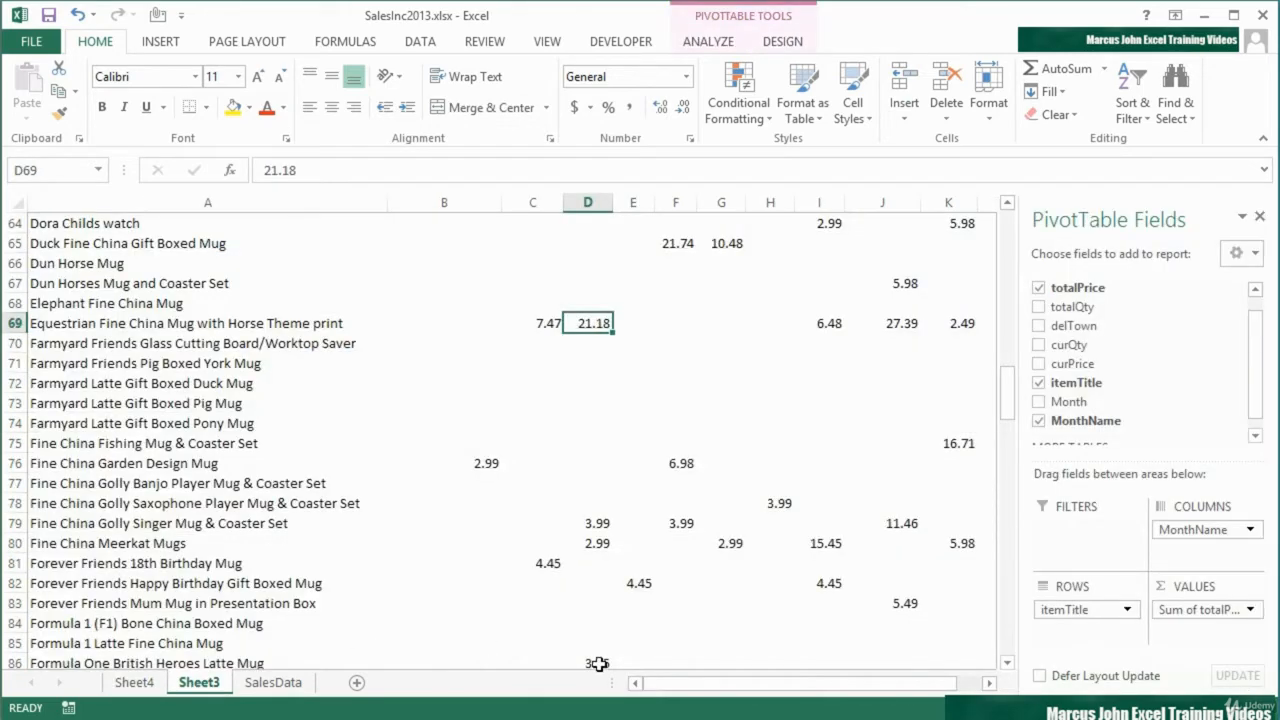
{"action": "left_click_drag", "start_coordinate": [688, 692], "coordinate": [797, 686]}
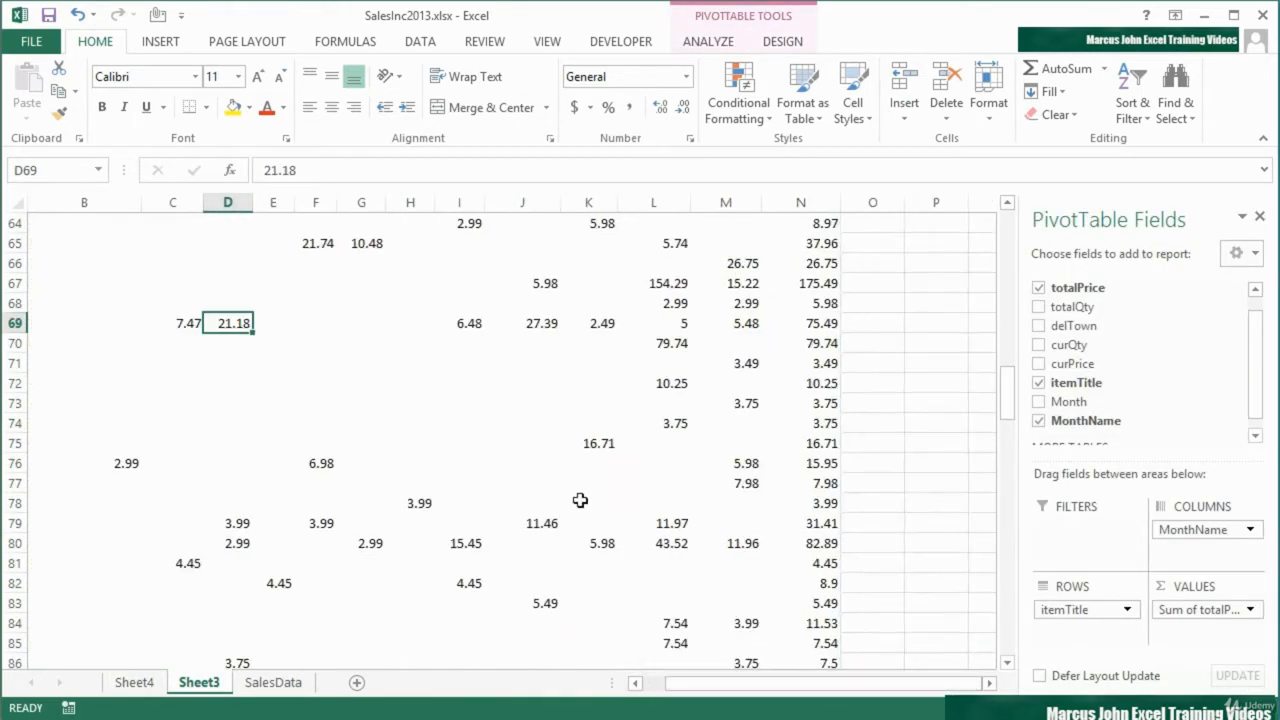
{"action": "scroll", "coordinate": [549, 488], "scroll_direction": "down", "scroll_amount": 1}
{"action": "scroll", "coordinate": [549, 488], "scroll_direction": "up", "scroll_amount": 2}
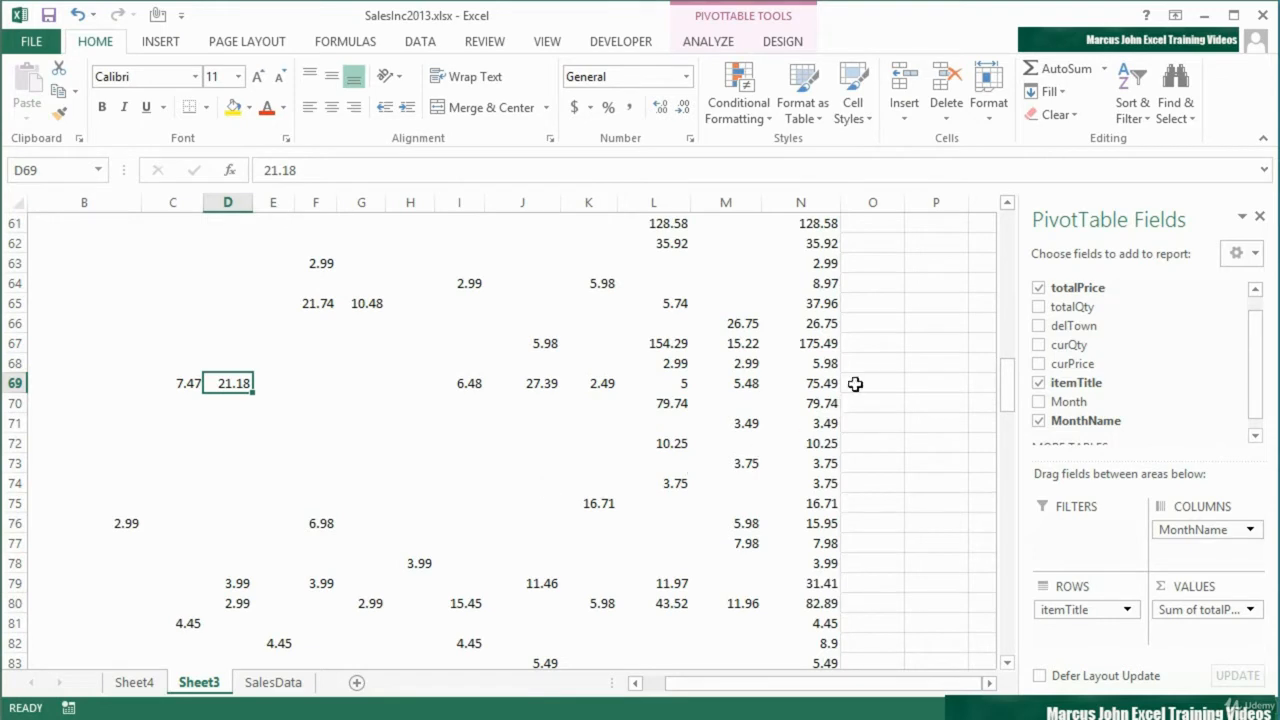
{"action": "left_click", "coordinate": [819, 345]}
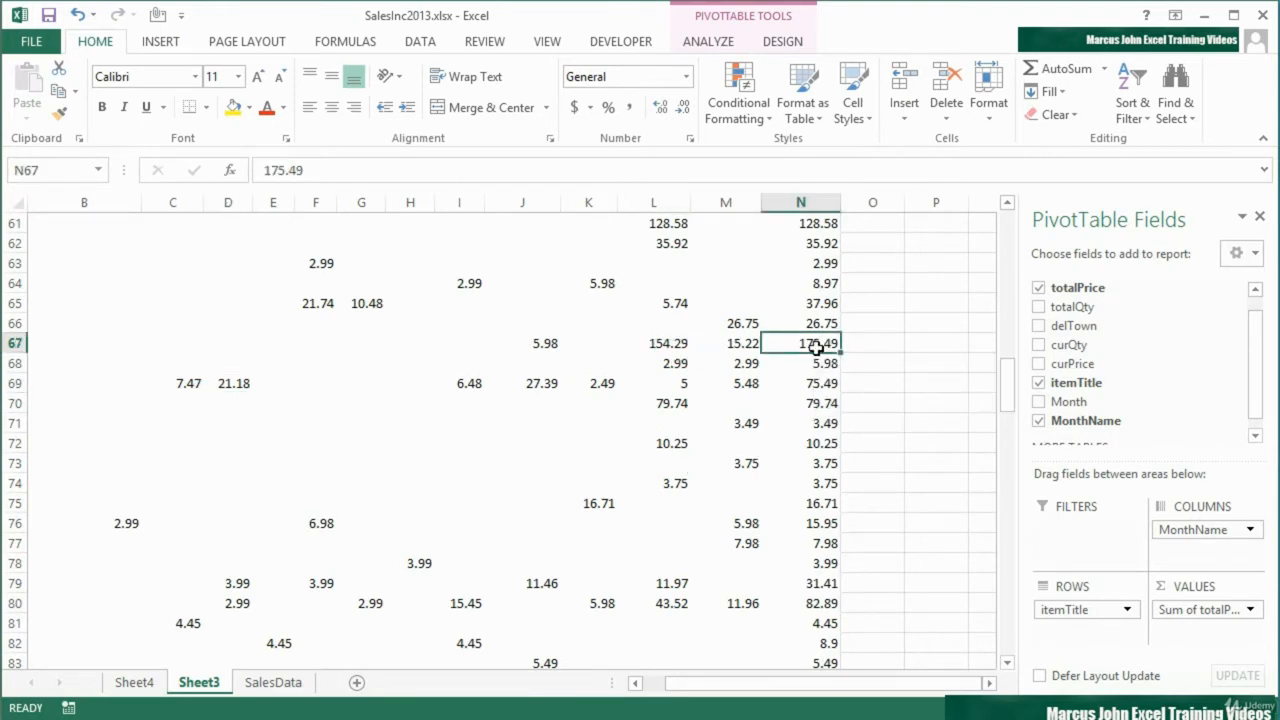
{"action": "mouse_move", "coordinate": [817, 347]}
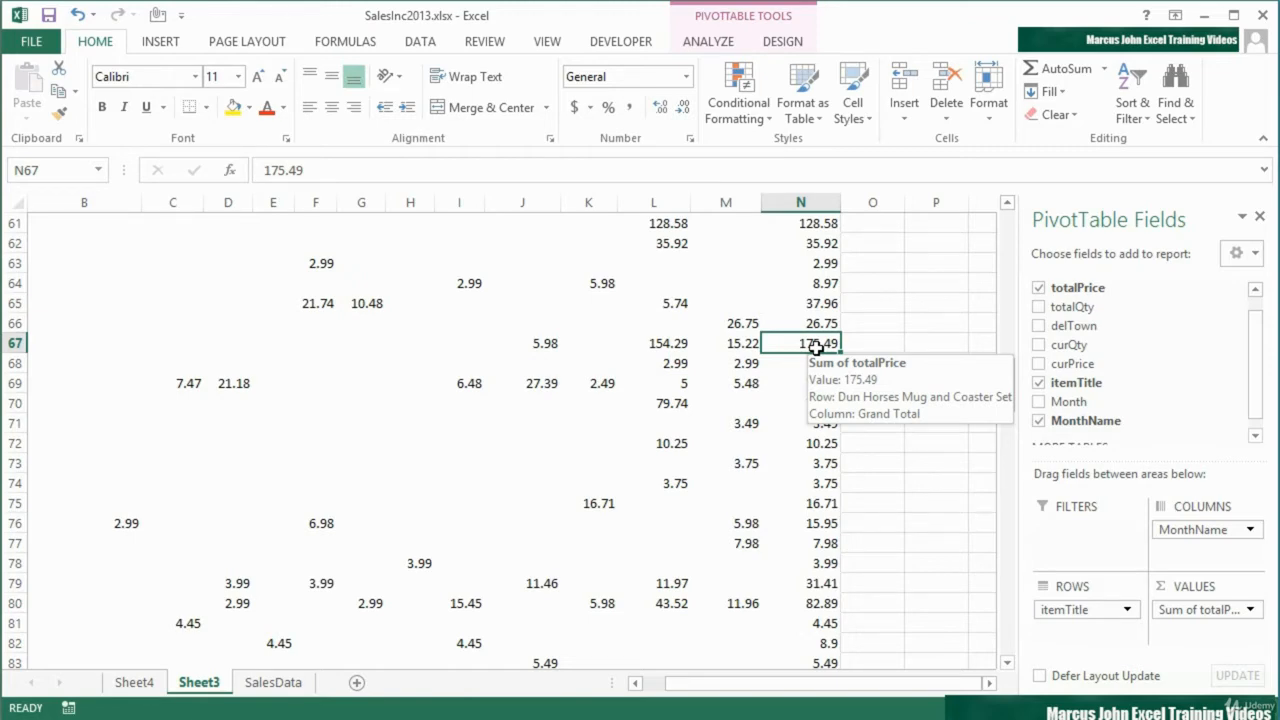
{"action": "double_click", "coordinate": [817, 347]}
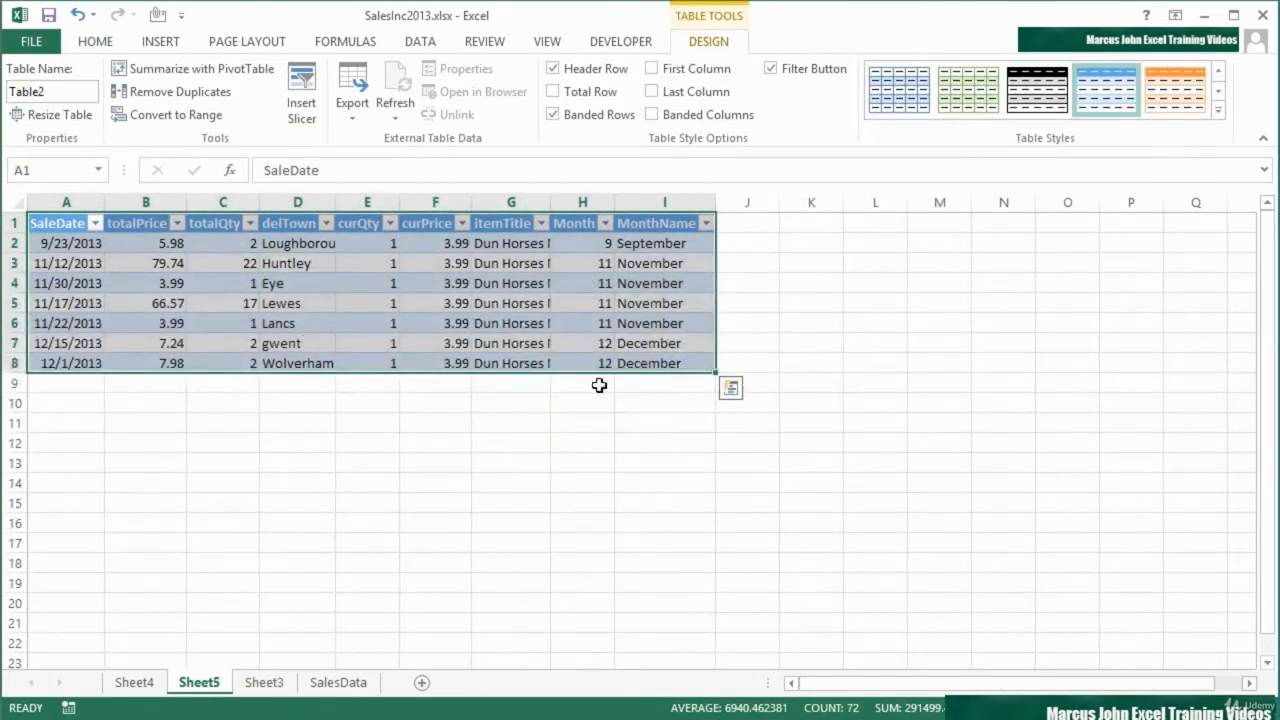
Step: Auto-fit columns A to I of the Dun Horses detail table and check its totalPrice and itemTitle values
{"action": "left_click_drag", "start_coordinate": [93, 201], "coordinate": [700, 202]}
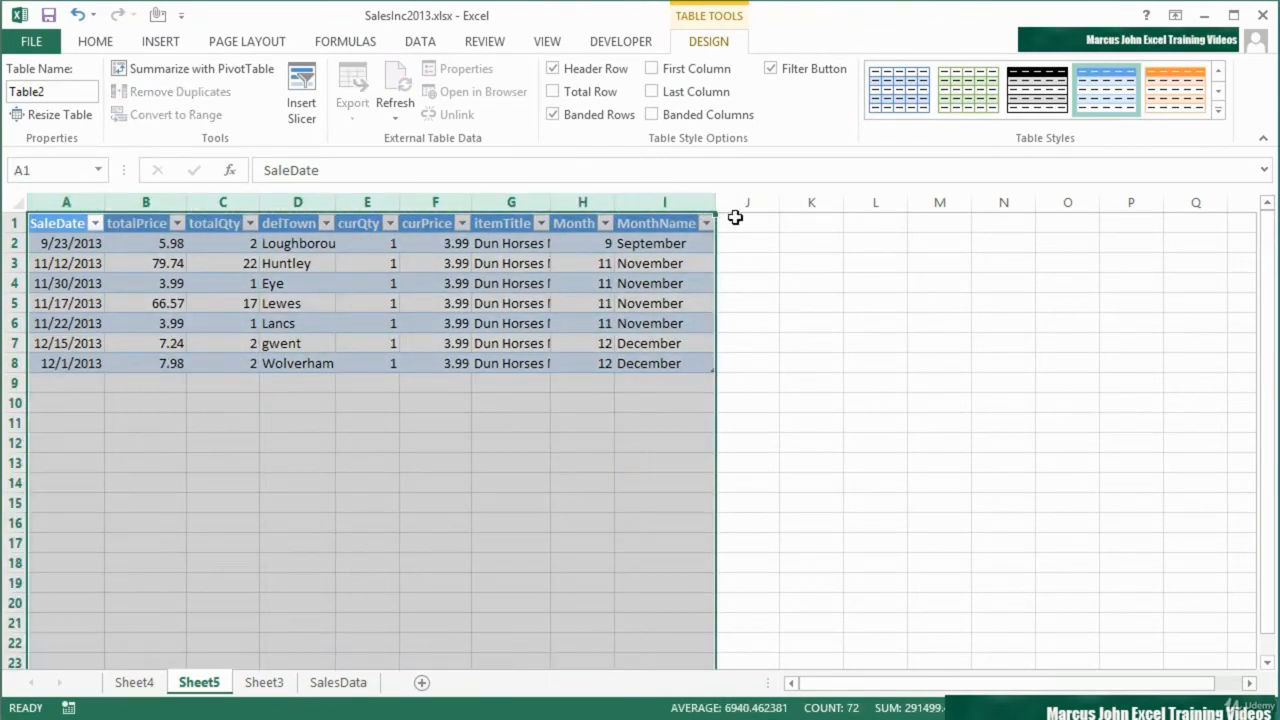
{"action": "double_click", "coordinate": [716, 202]}
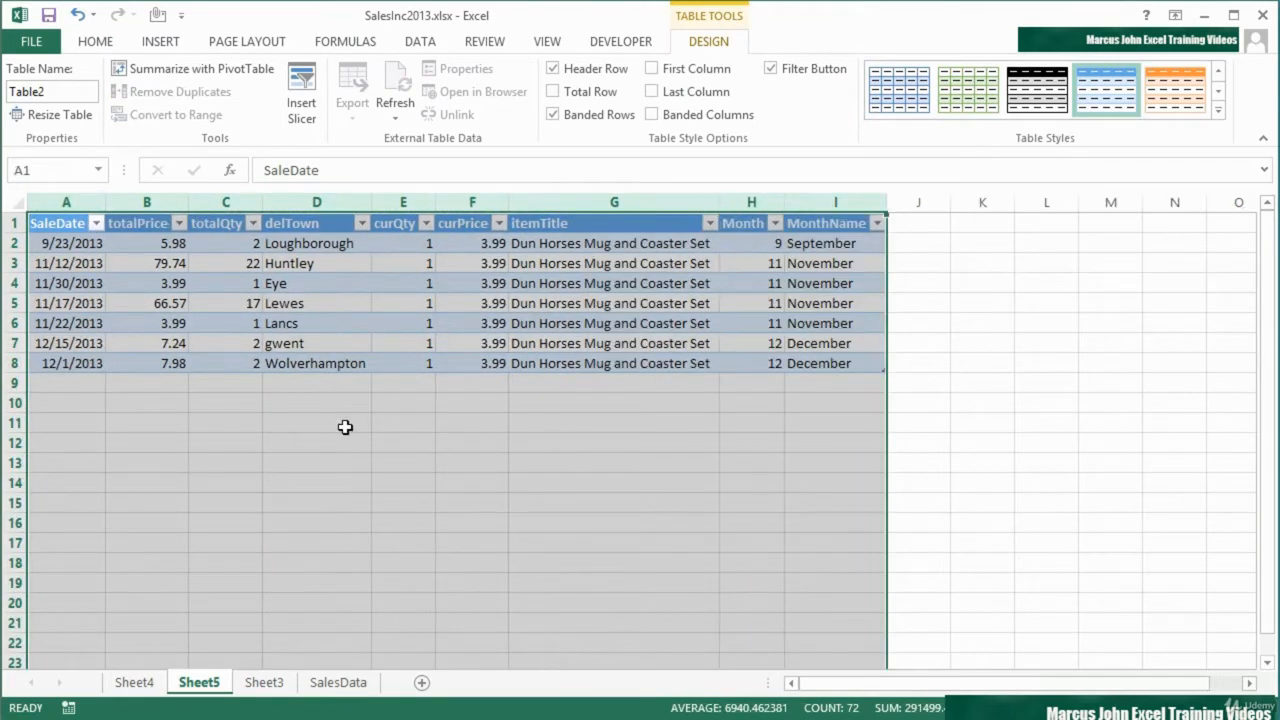
{"action": "left_click_drag", "start_coordinate": [171, 364], "coordinate": [158, 243]}
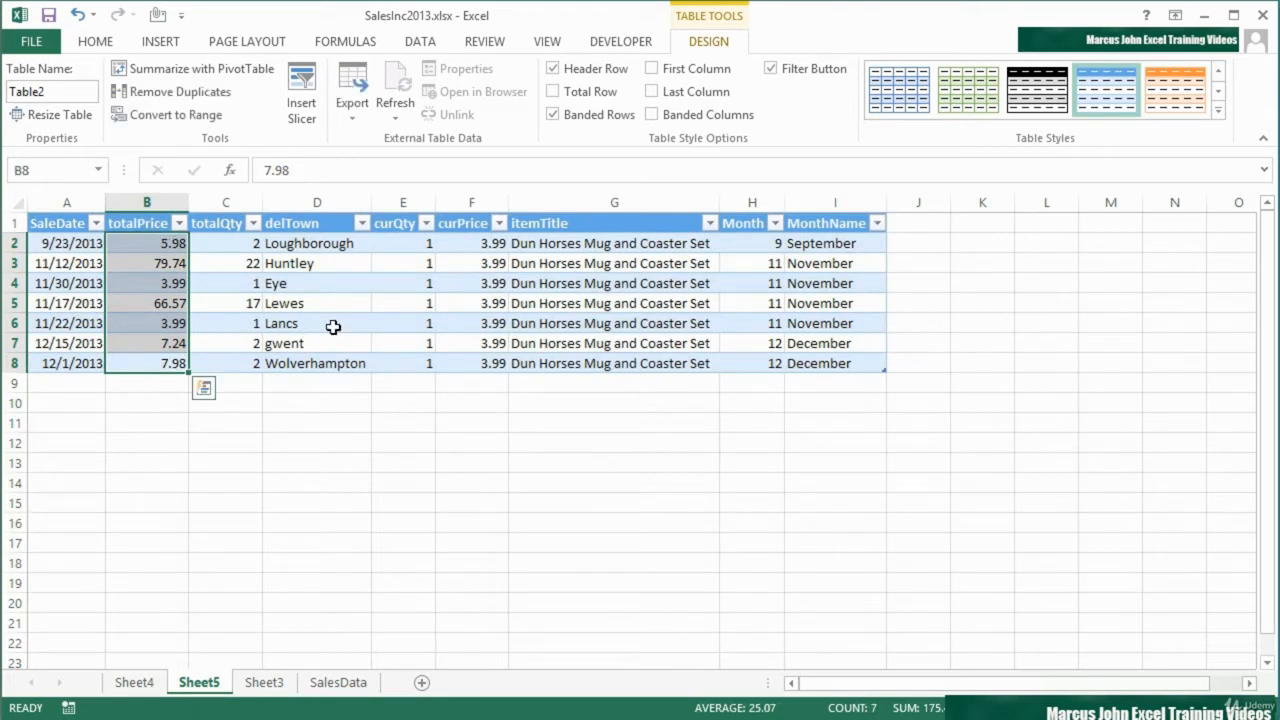
{"action": "left_click_drag", "start_coordinate": [571, 243], "coordinate": [573, 360]}
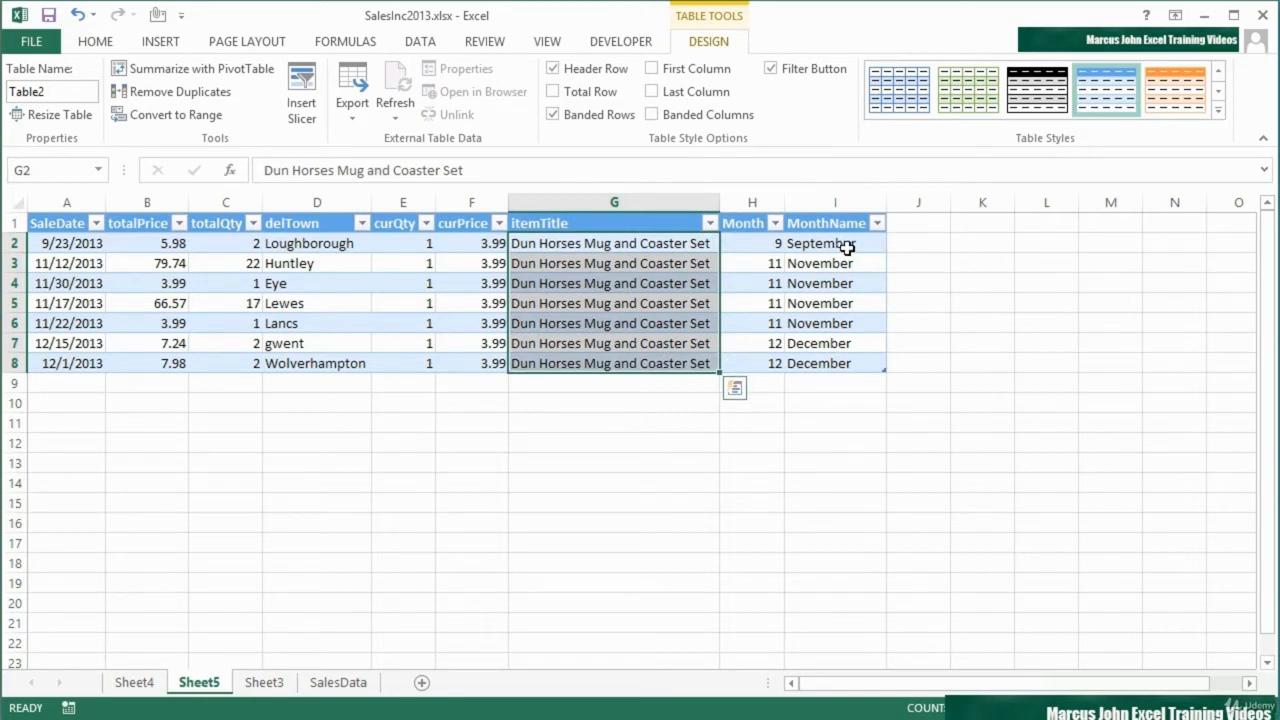
Step: Return to the PivotTable on Sheet3 and view its month headings and first Grand Total rows
{"action": "left_click", "coordinate": [280, 688]}
{"action": "mouse_move", "coordinate": [412, 568]}
{"action": "scroll", "coordinate": [412, 568], "scroll_direction": "up", "scroll_amount": 14}
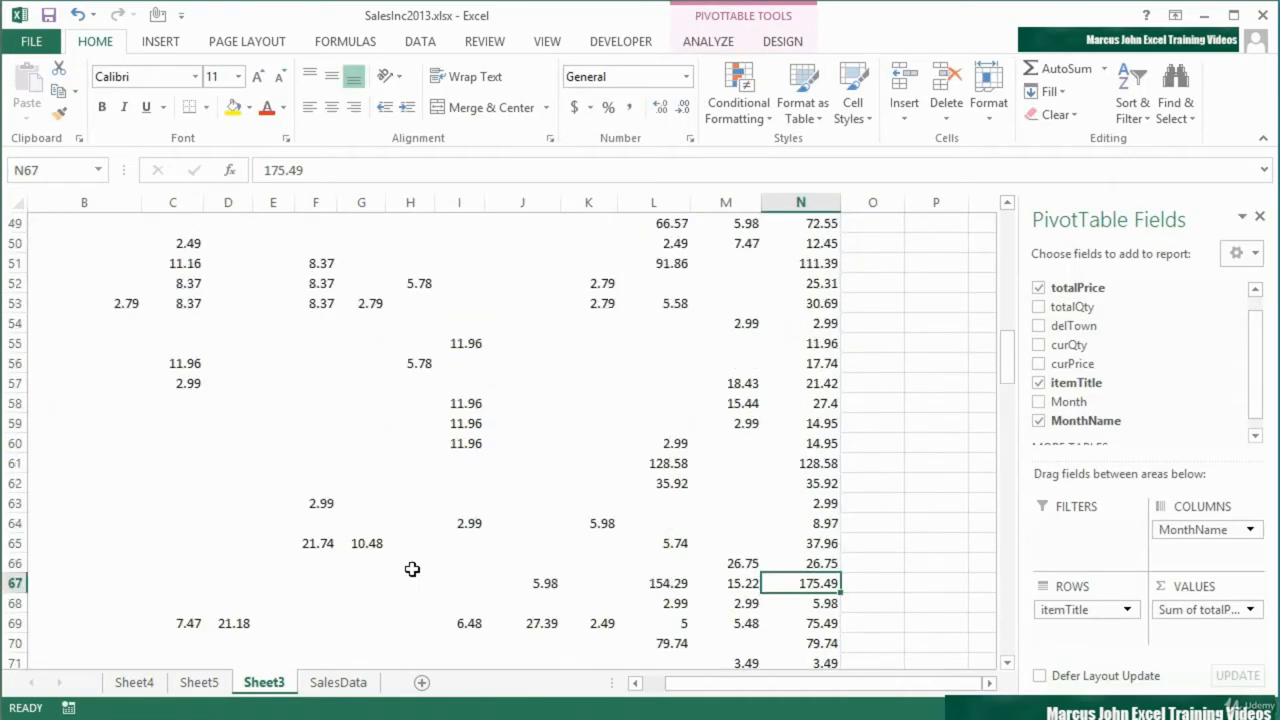
{"action": "scroll", "coordinate": [412, 568], "scroll_direction": "up", "scroll_amount": 6}
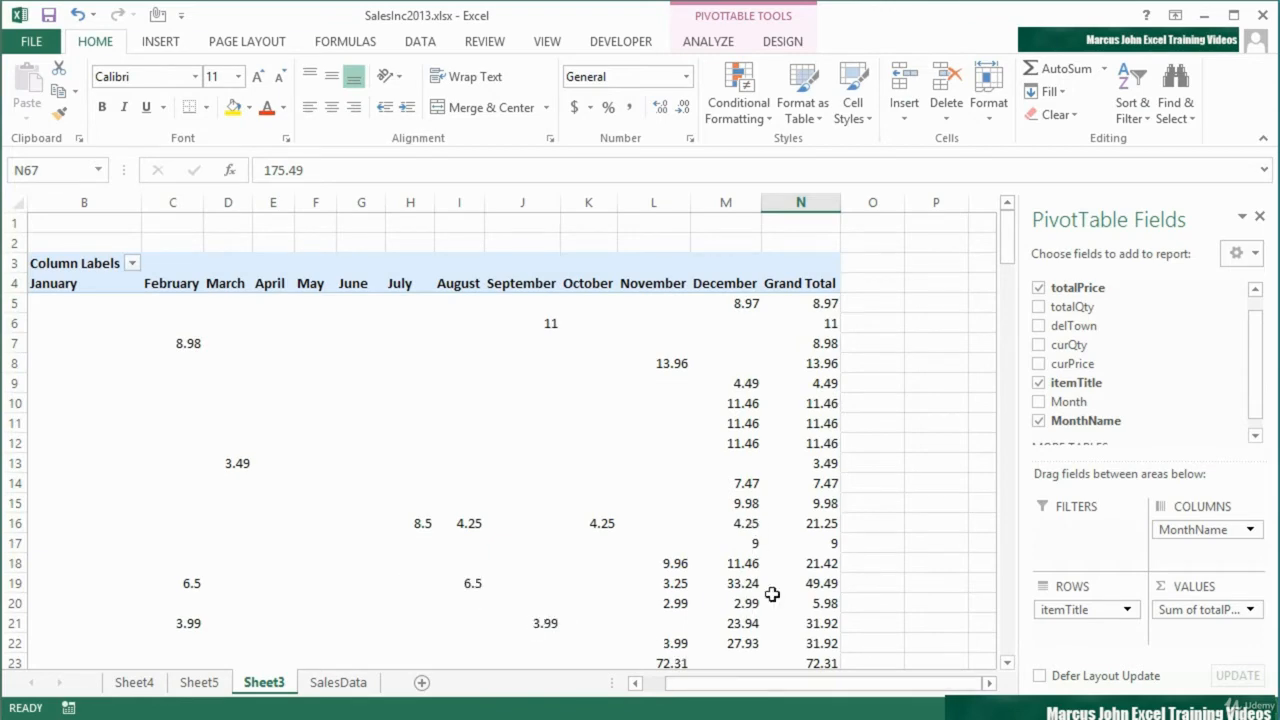
Step: View the source records on SalesData and return to the PivotTable on Sheet3
{"action": "left_click_drag", "start_coordinate": [724, 690], "coordinate": [700, 693]}
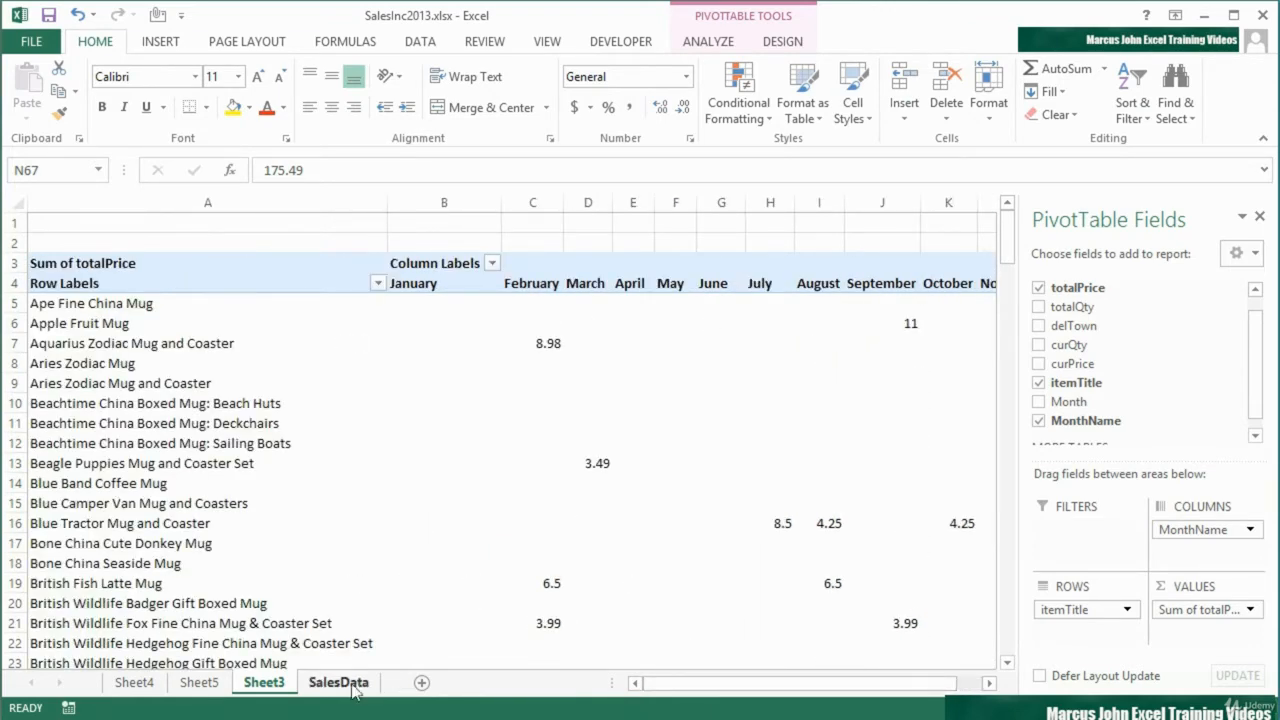
{"action": "left_click", "coordinate": [338, 682]}
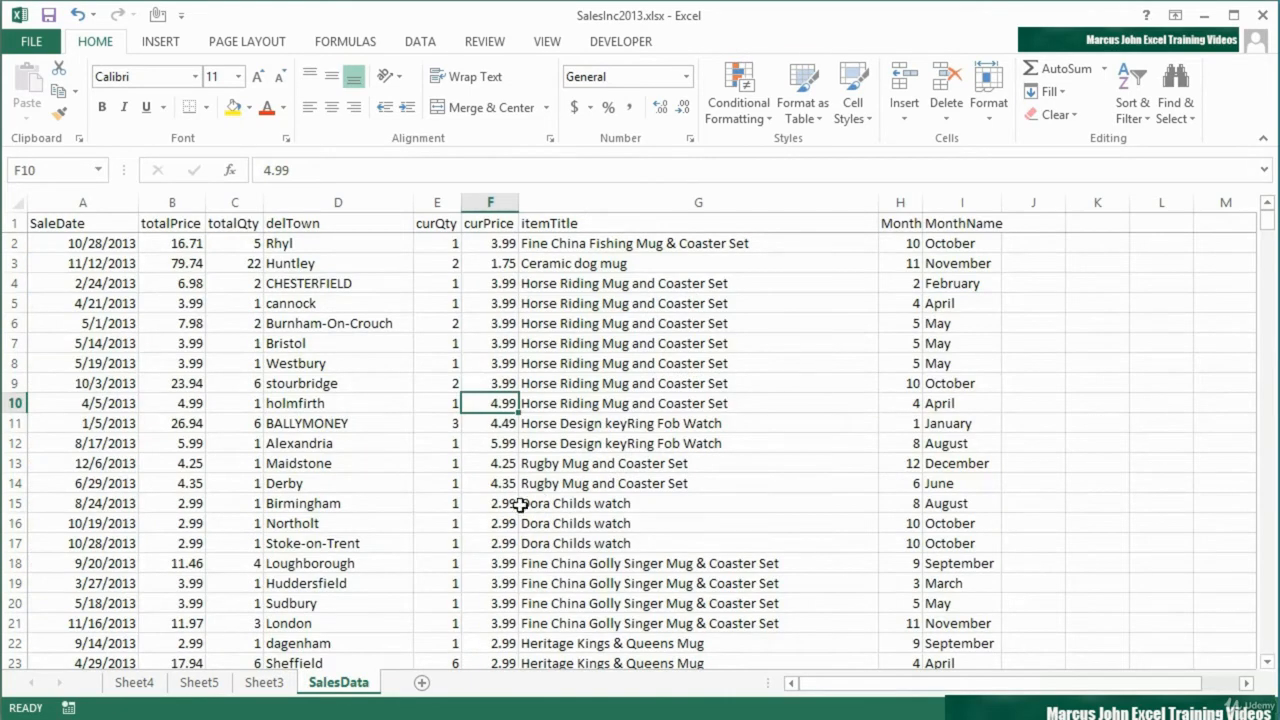
{"action": "left_click", "coordinate": [271, 684]}
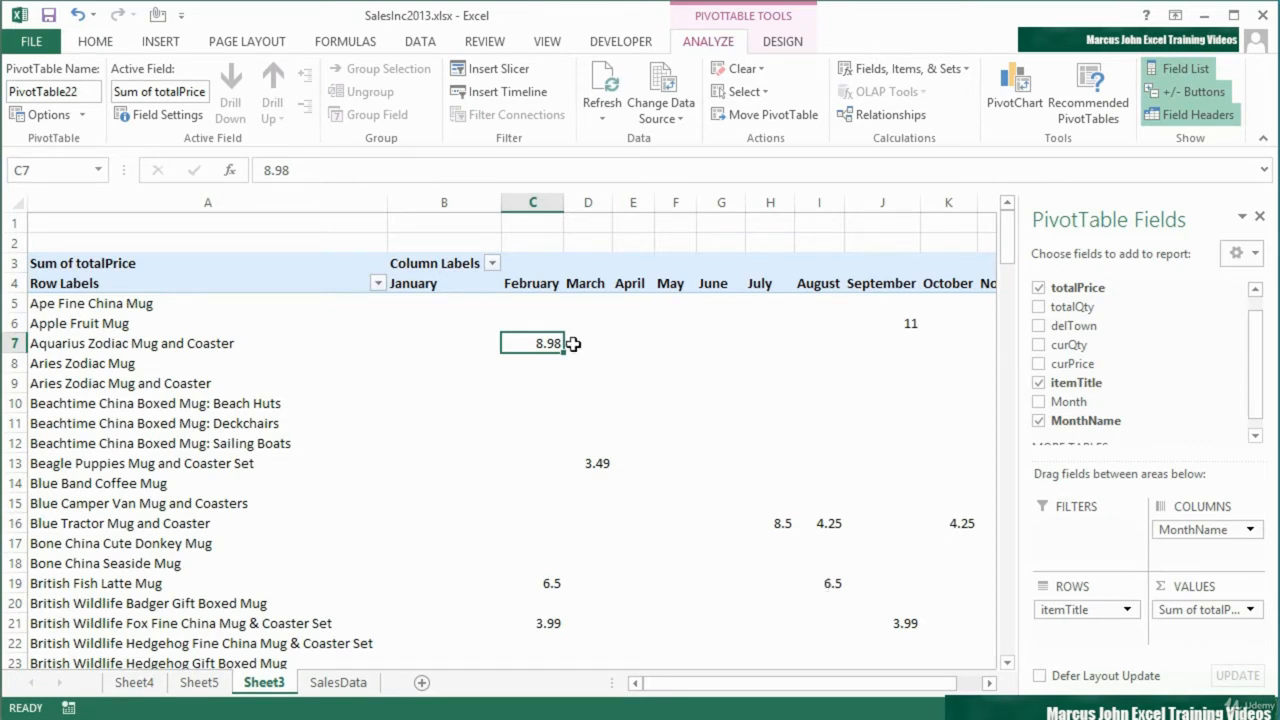
Step: Disable Enable show details in the PivotTable's data options and try to drill down into the August value of Blue Tractor Mug and Coaster
{"action": "left_click", "coordinate": [544, 418]}
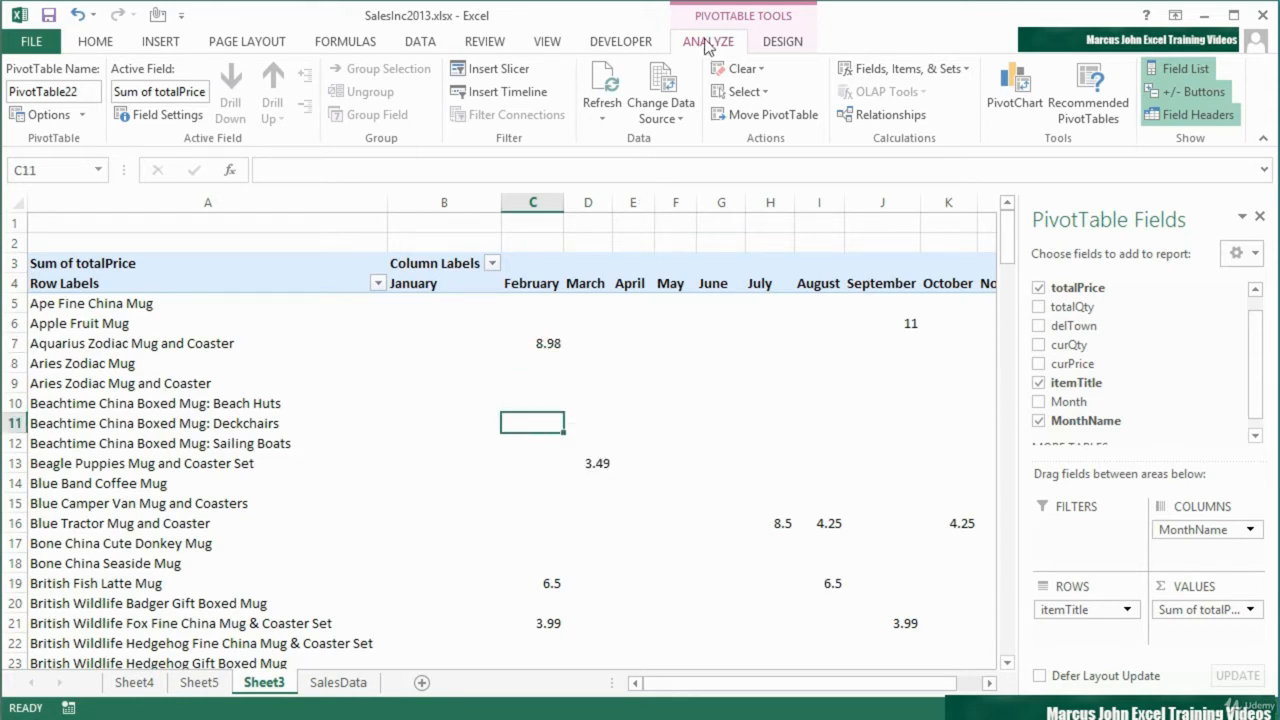
{"action": "left_click", "coordinate": [83, 116]}
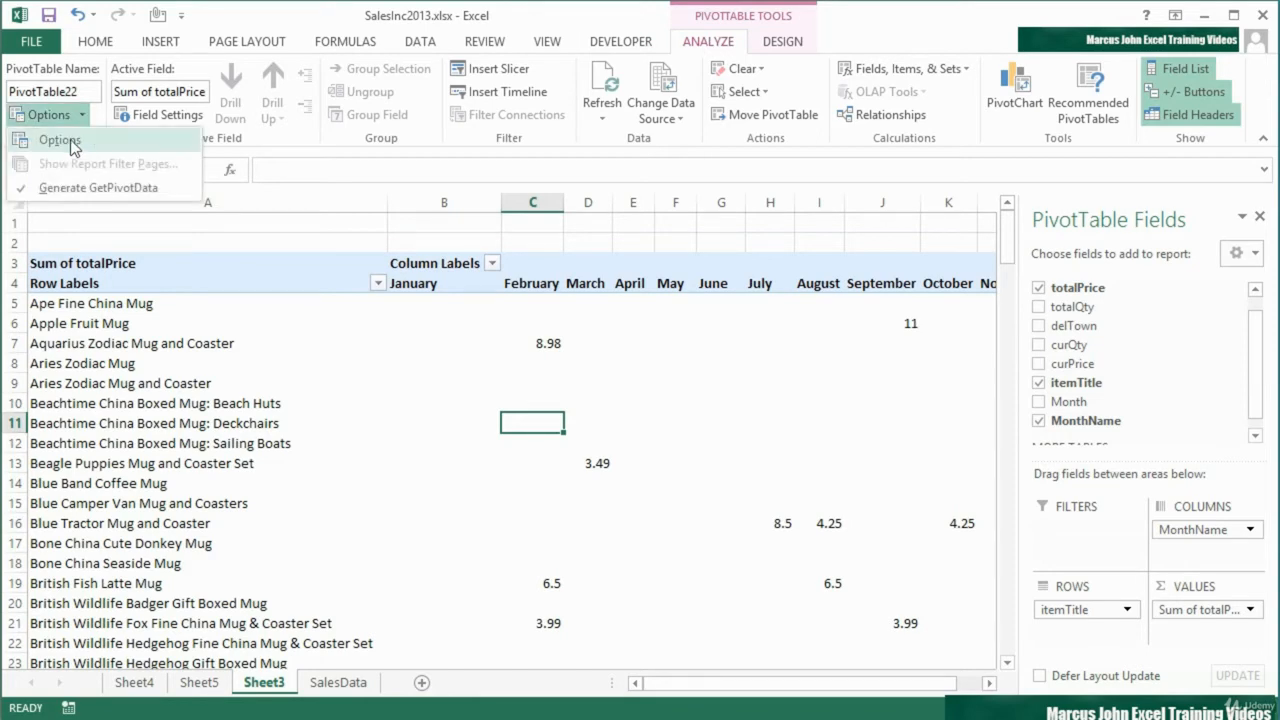
{"action": "left_click", "coordinate": [70, 139]}
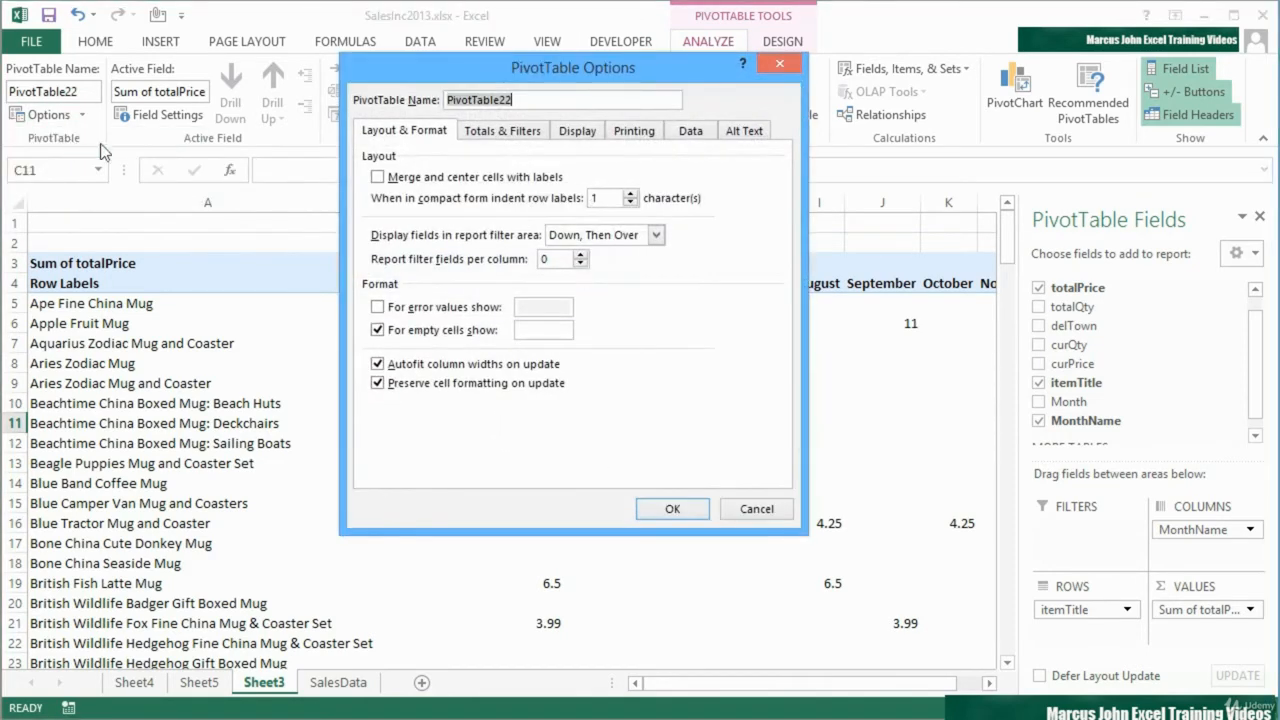
{"action": "left_click", "coordinate": [691, 132]}
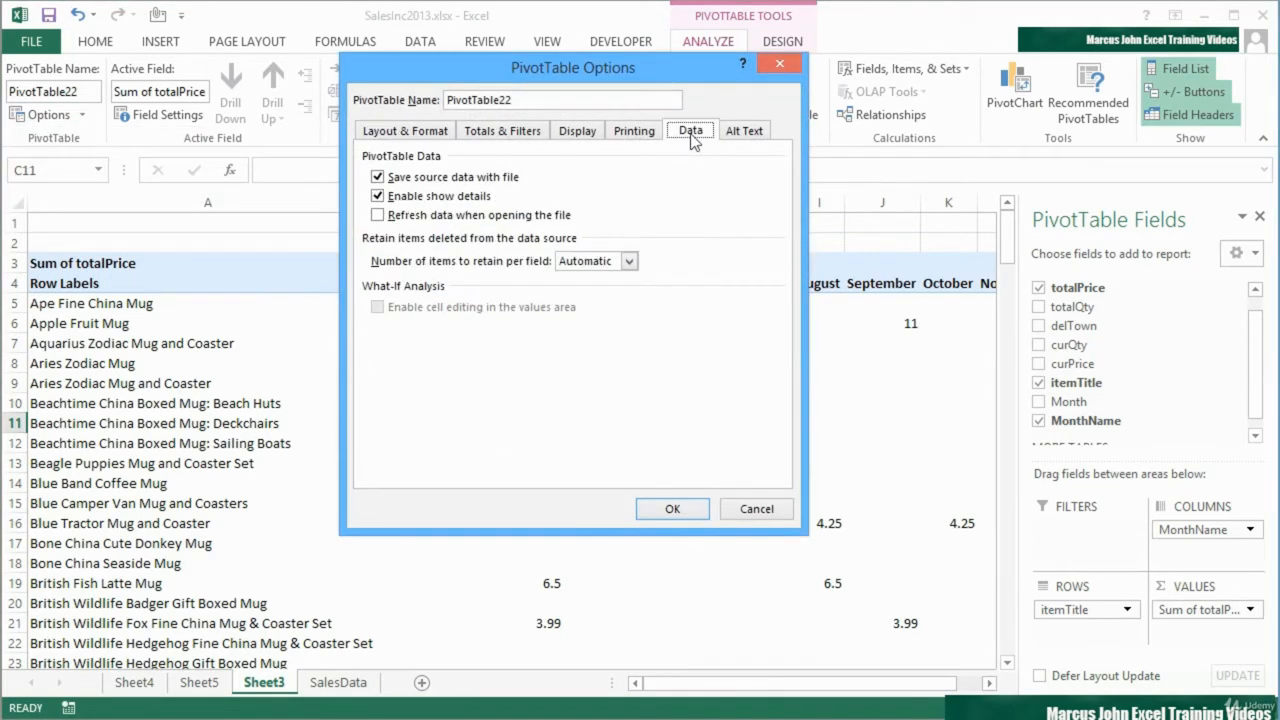
{"action": "left_click", "coordinate": [378, 197]}
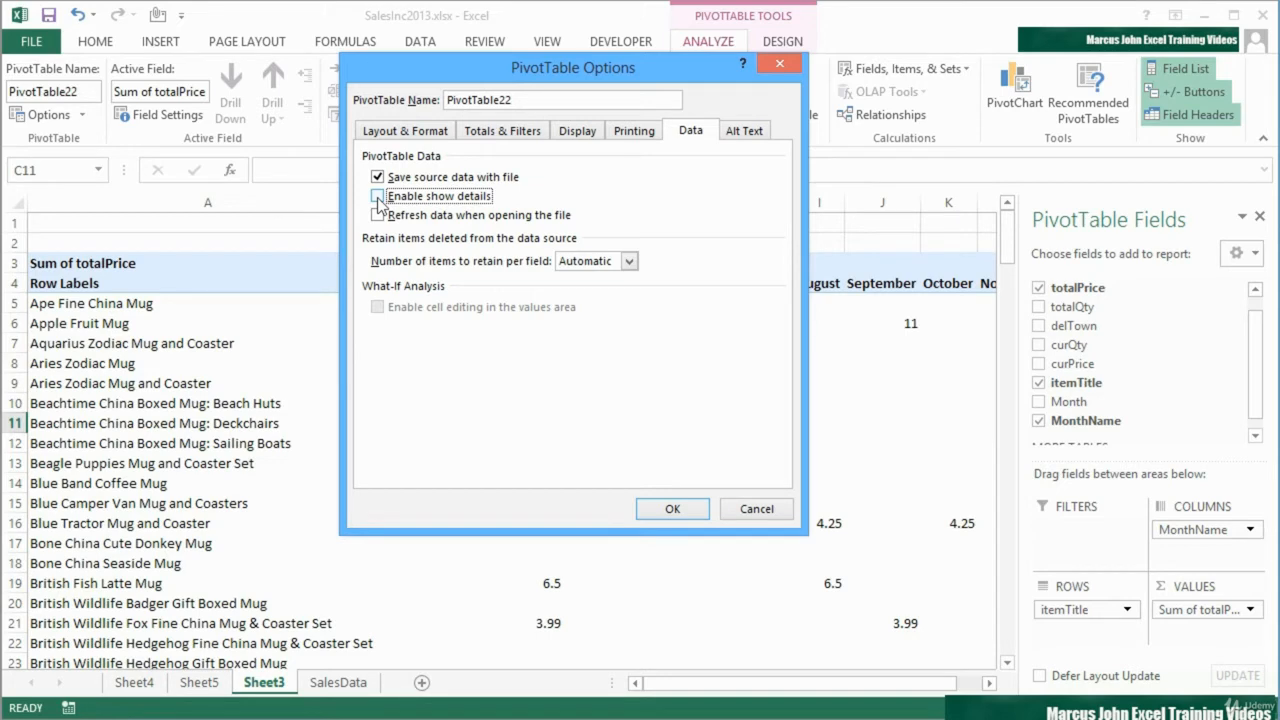
{"action": "left_click", "coordinate": [673, 509]}
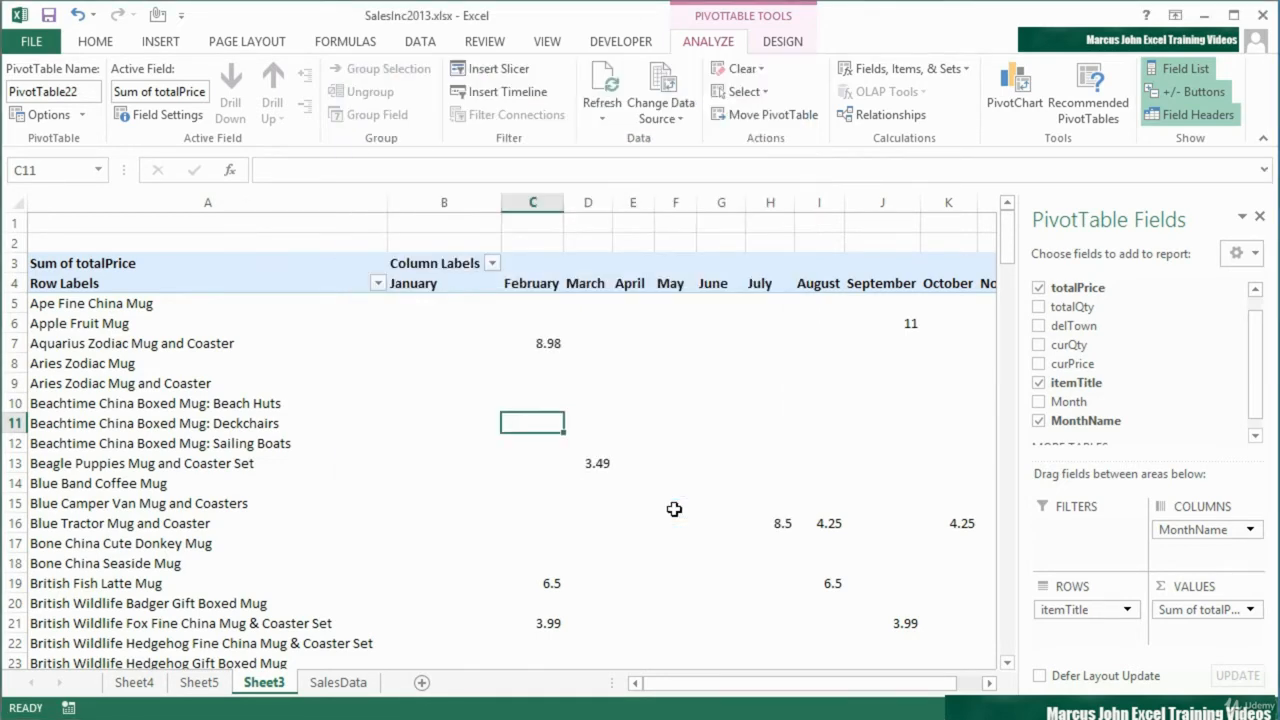
{"action": "double_click", "coordinate": [828, 524]}
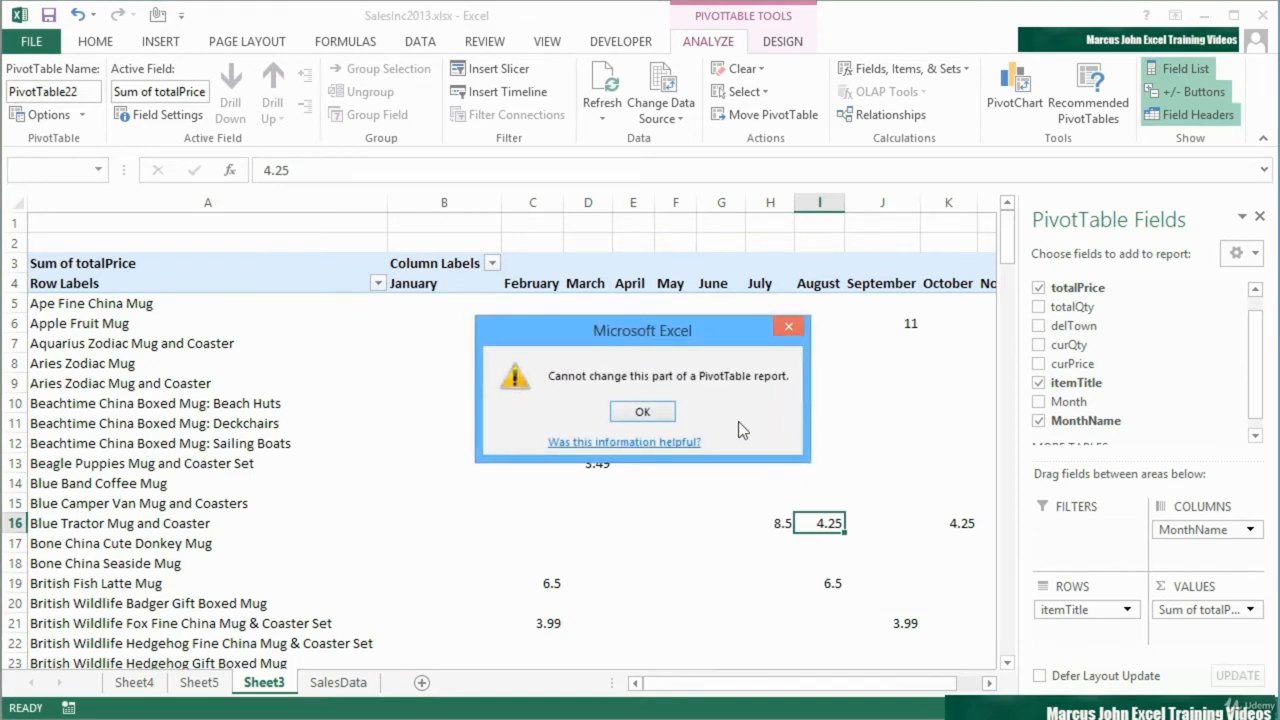
{"action": "left_click", "coordinate": [652, 410]}
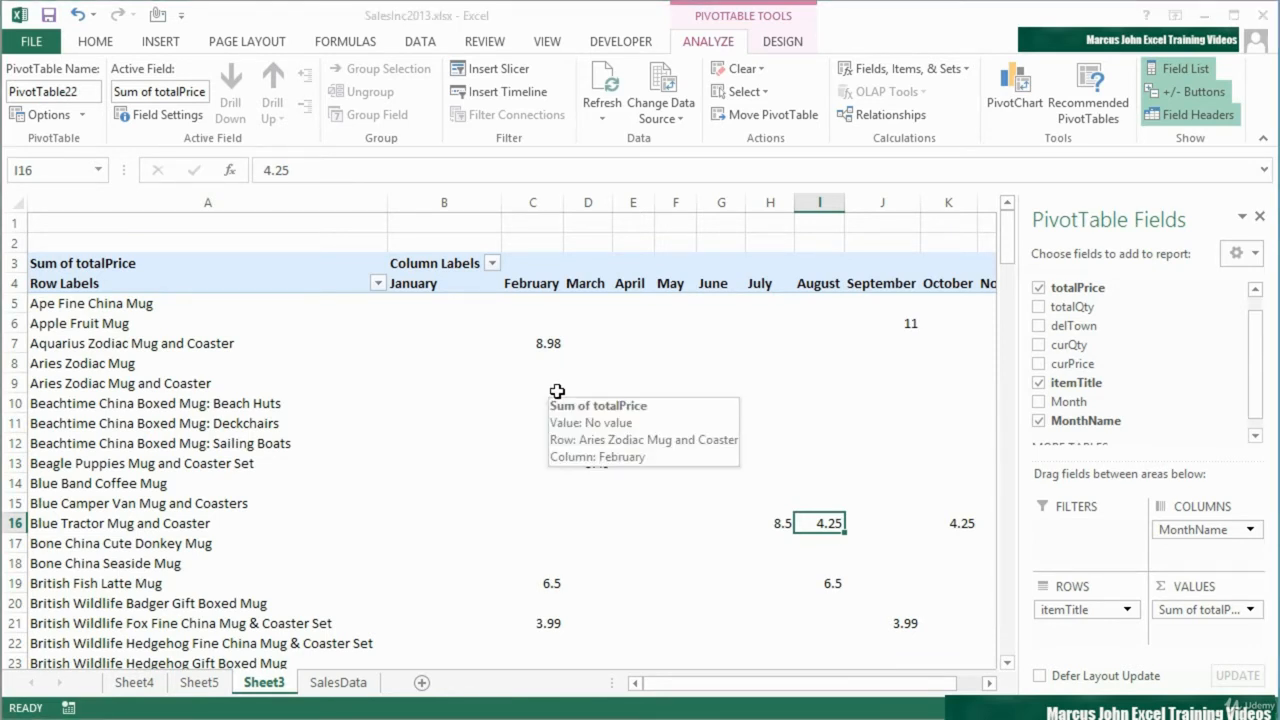
Step: Re-enable Enable show details in the PivotTable's data options
{"action": "left_click", "coordinate": [64, 114]}
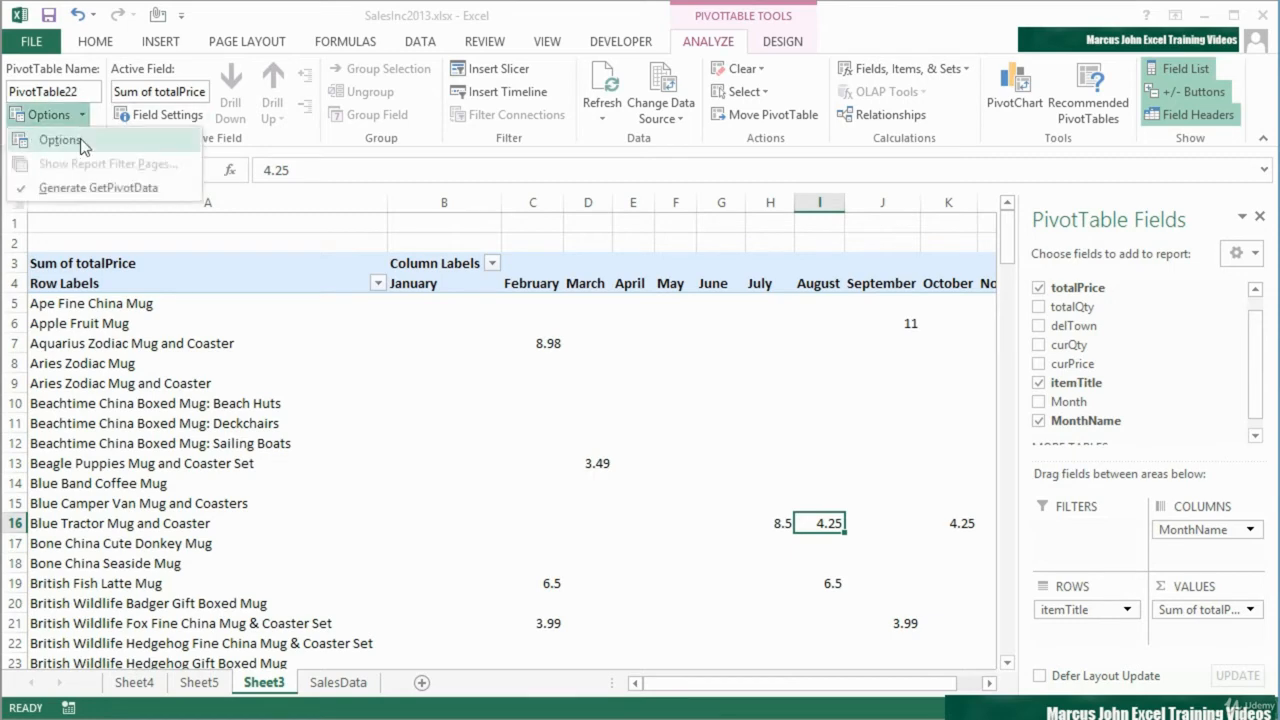
{"action": "left_click", "coordinate": [75, 135]}
{"action": "left_click", "coordinate": [690, 130]}
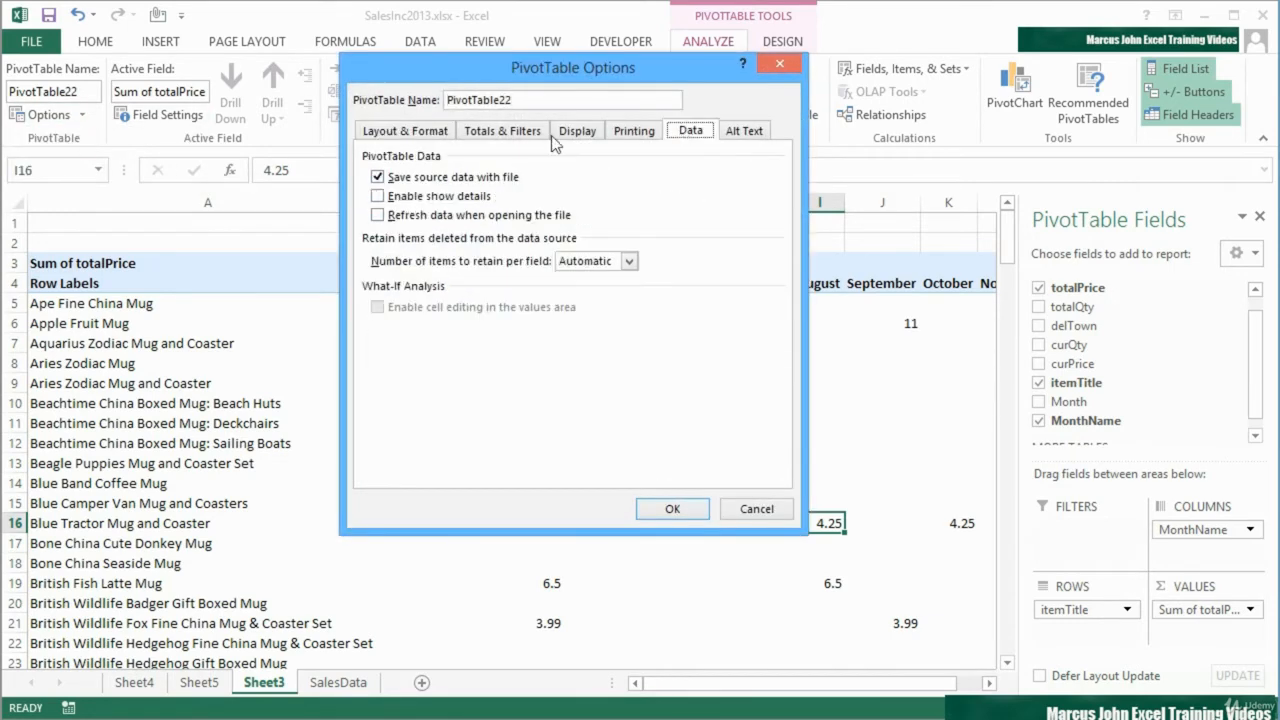
{"action": "left_click", "coordinate": [425, 197]}
{"action": "left_click", "coordinate": [672, 509]}
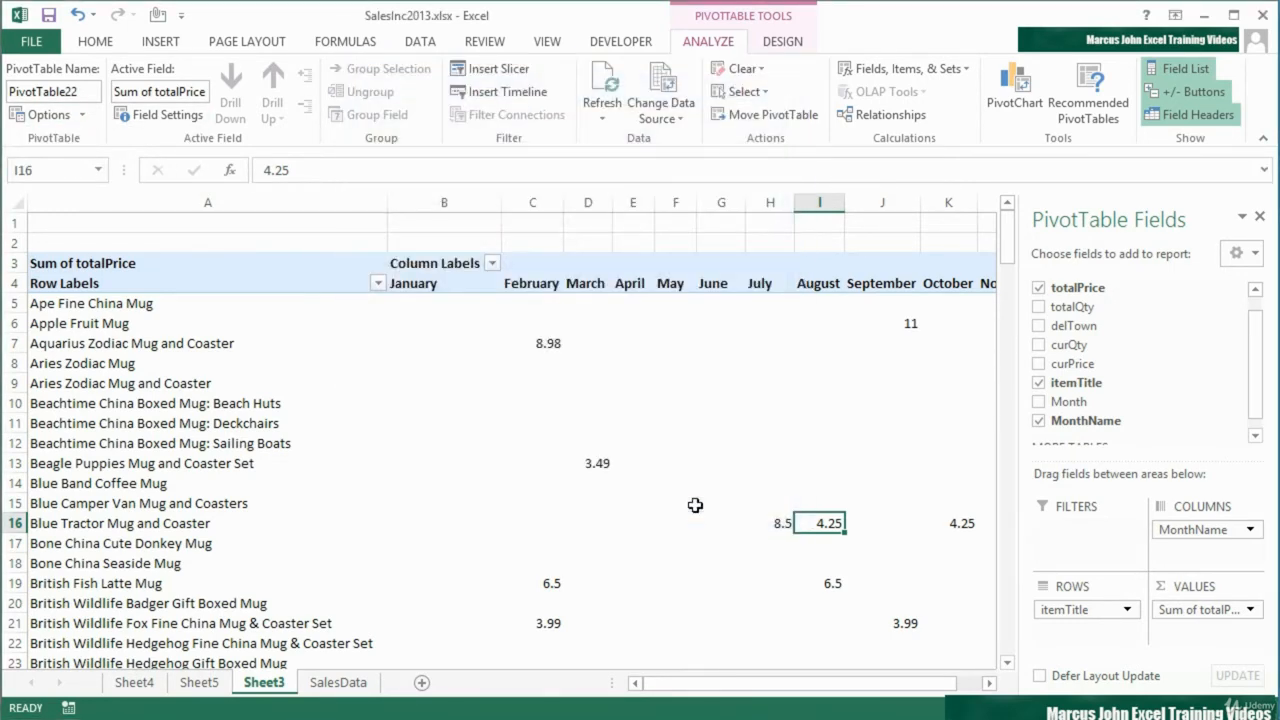
Step: Drill down into the February value of Aquarius Zodiac Mug and Coaster to extract its records, and return to Sheet3
{"action": "left_click", "coordinate": [544, 342]}
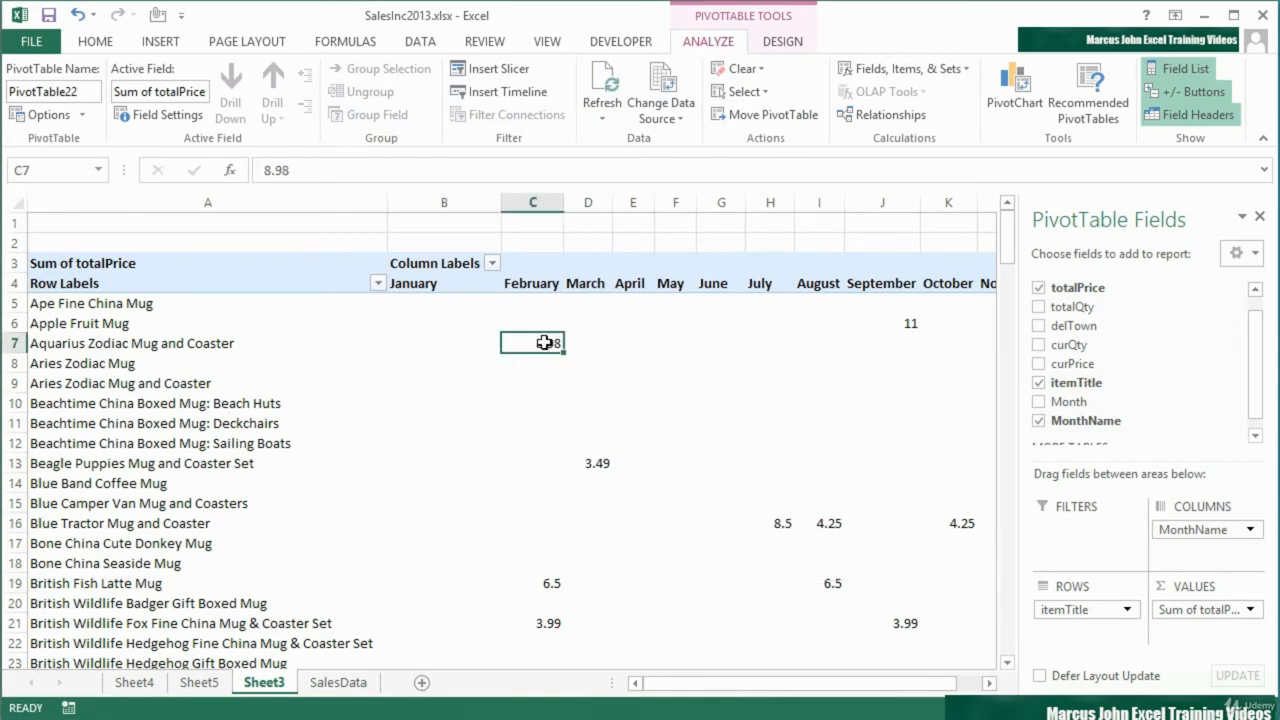
{"action": "double_click", "coordinate": [544, 342]}
{"action": "left_click", "coordinate": [331, 684]}
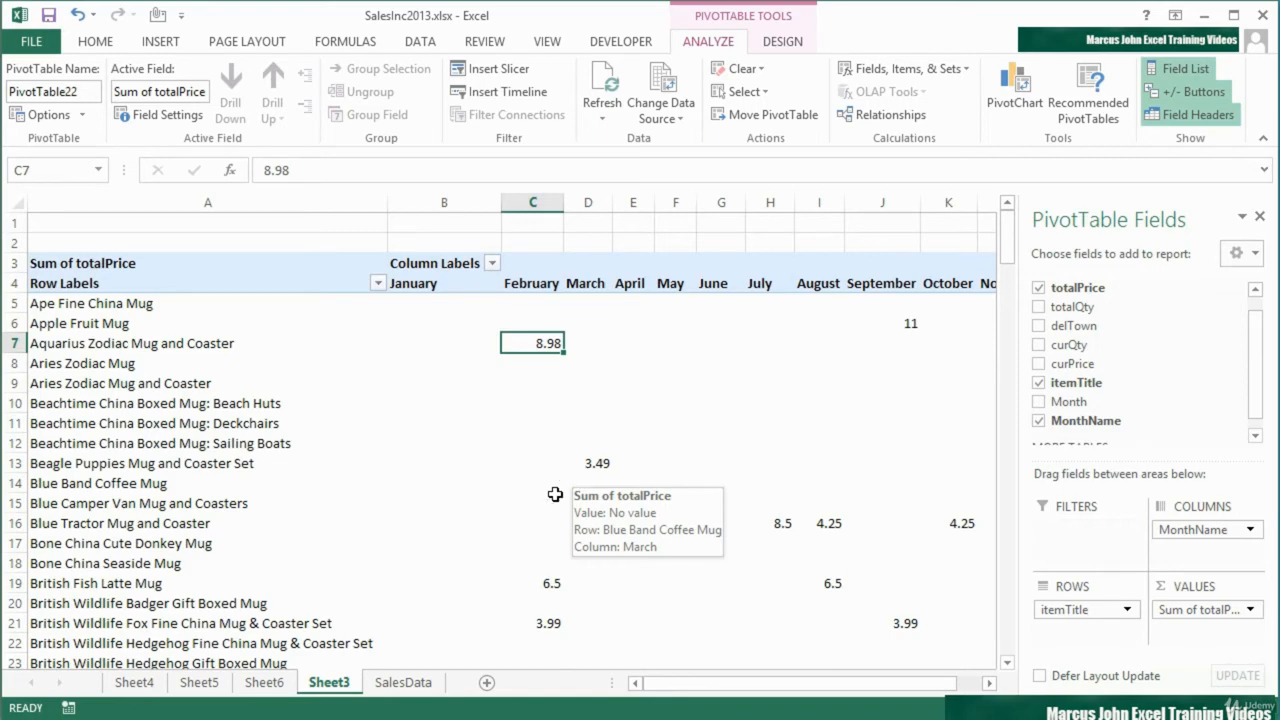
Step: Compare the SalesData source, the Aquarius Zodiac February value on Sheet3 and its extracted record on Sheet6
{"action": "left_click", "coordinate": [420, 684]}
{"action": "left_click", "coordinate": [329, 682]}
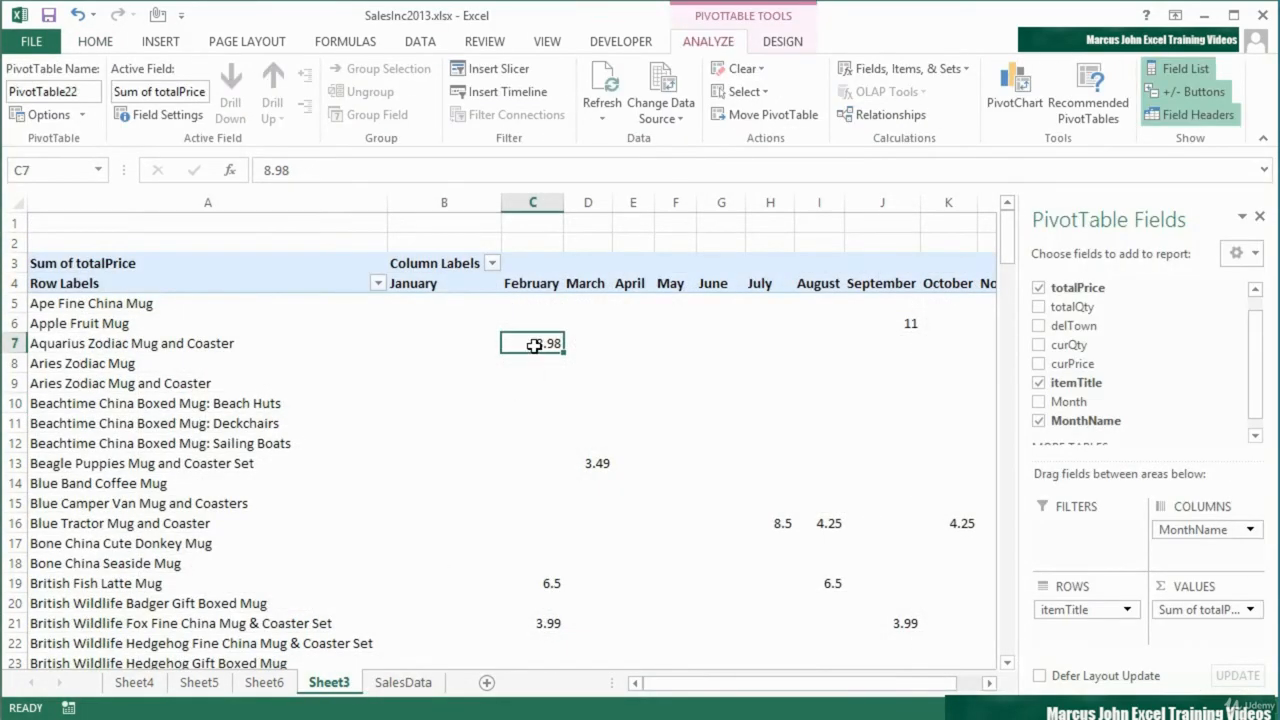
{"action": "mouse_move", "coordinate": [535, 345]}
{"action": "left_click", "coordinate": [264, 682]}
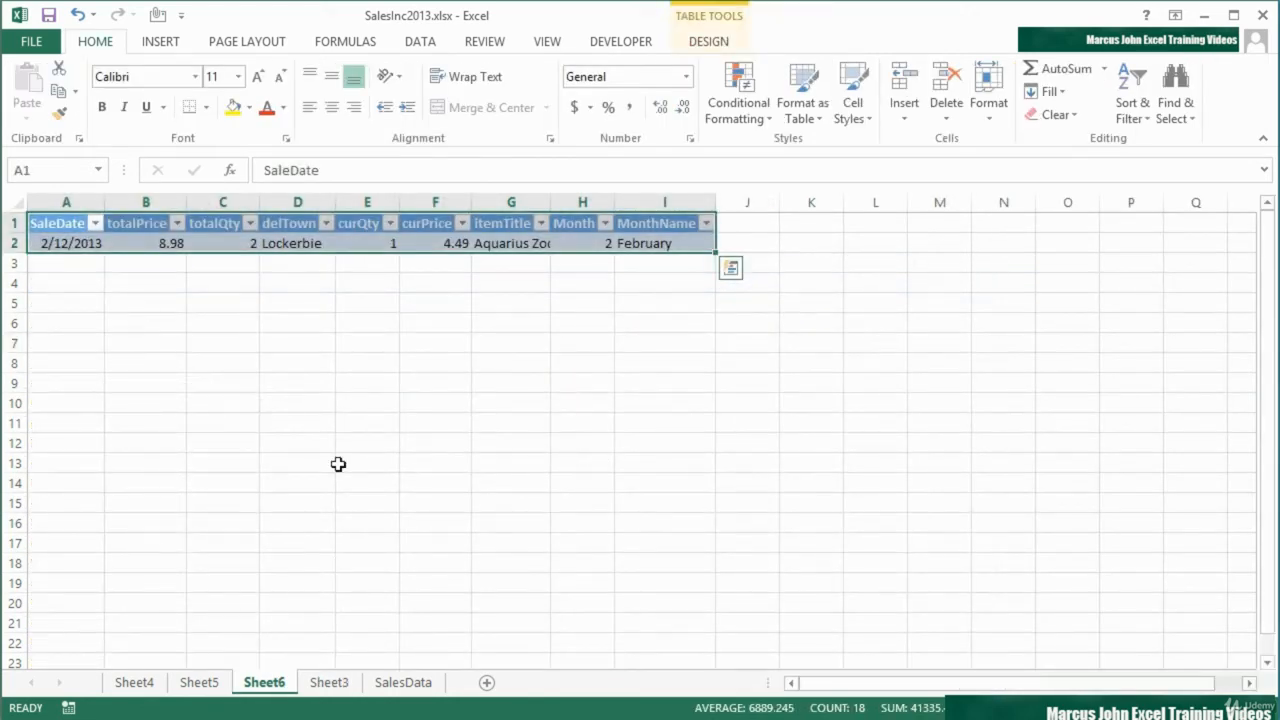
{"action": "left_click", "coordinate": [403, 682]}
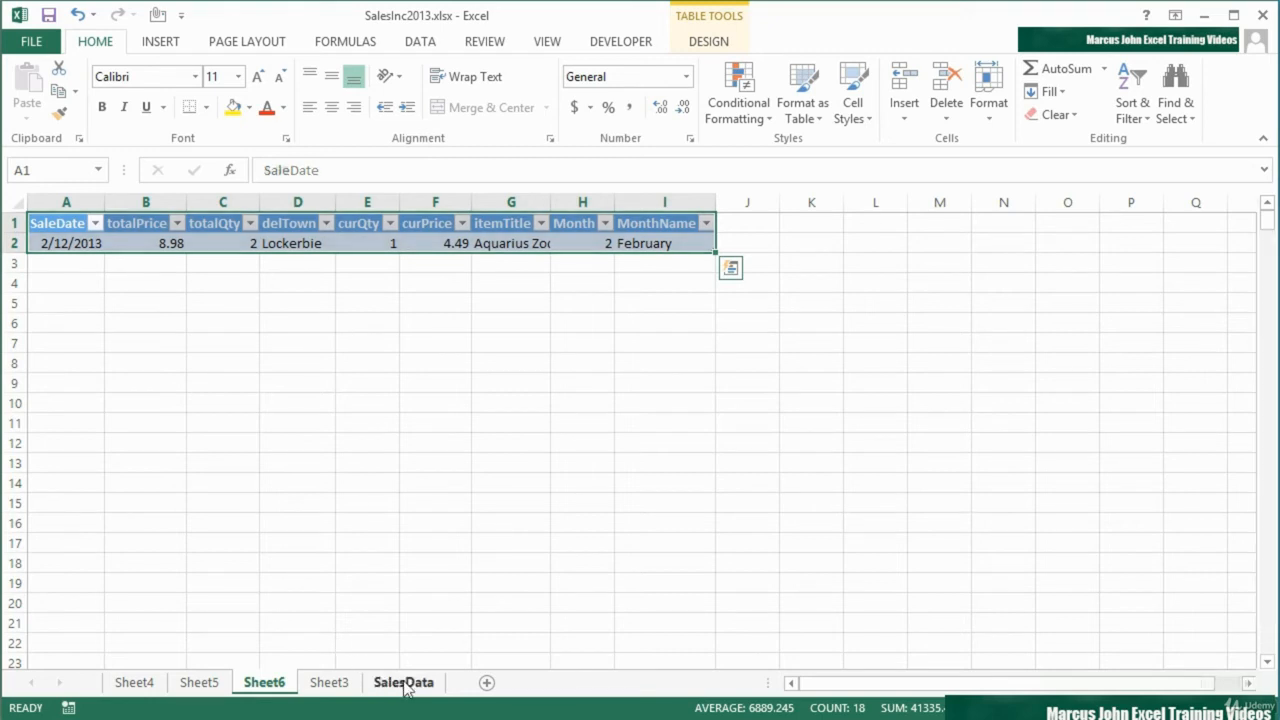
Step: Drill down into the overall Grand Total at the end of the Sheet3 PivotTable to extract and review all underlying records
{"action": "left_click", "coordinate": [350, 683]}
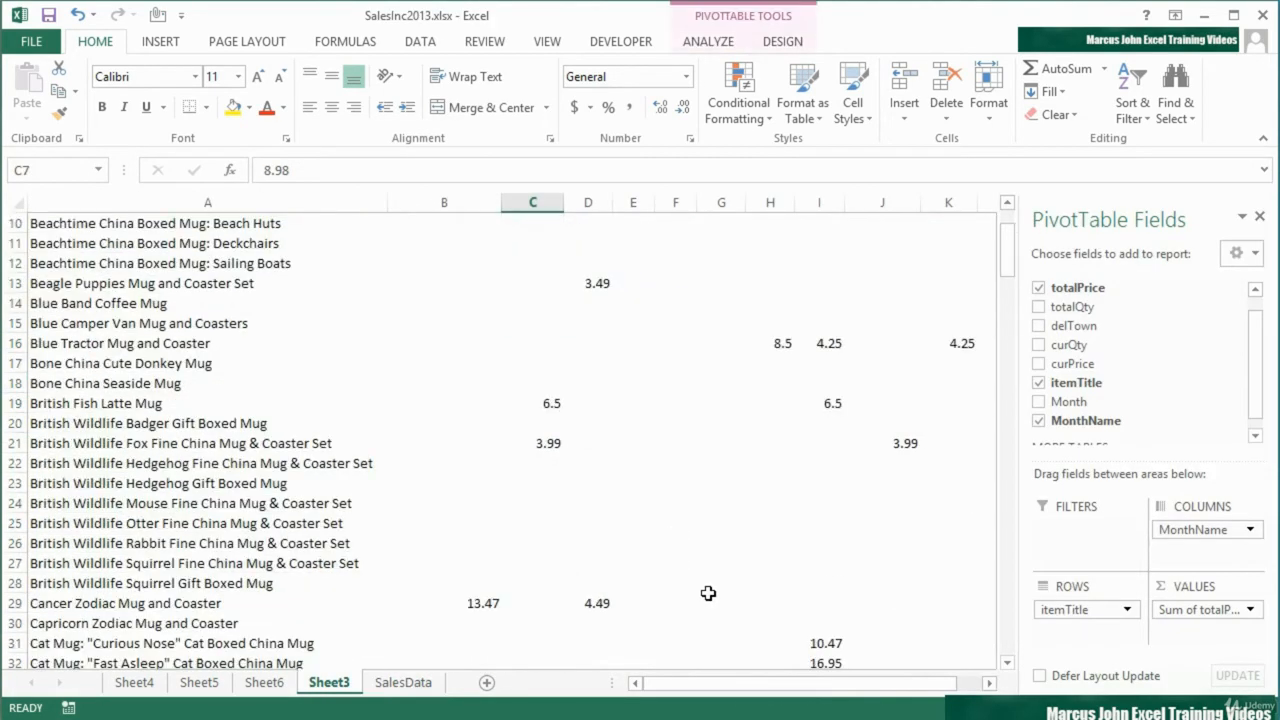
{"action": "left_click_drag", "start_coordinate": [793, 688], "coordinate": [815, 688]}
{"action": "left_click", "coordinate": [1007, 662]}
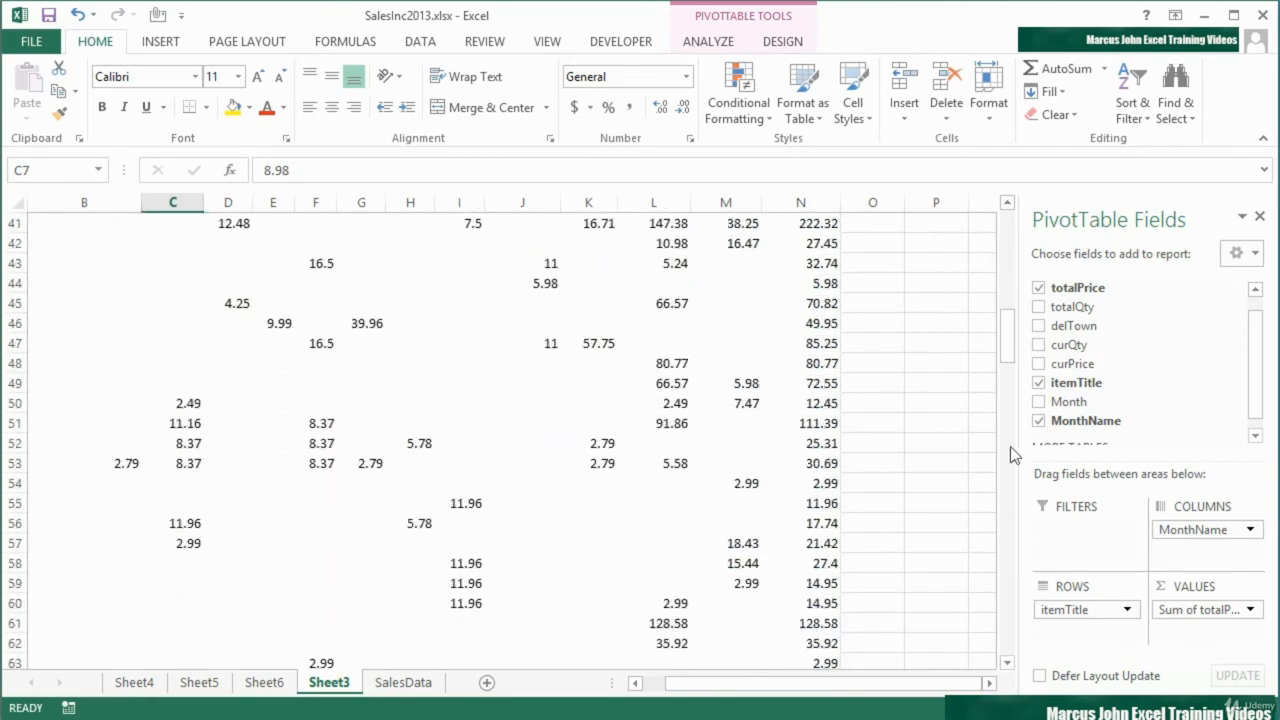
{"action": "left_click_drag", "start_coordinate": [1008, 346], "coordinate": [1006, 652]}
{"action": "double_click", "coordinate": [821, 641]}
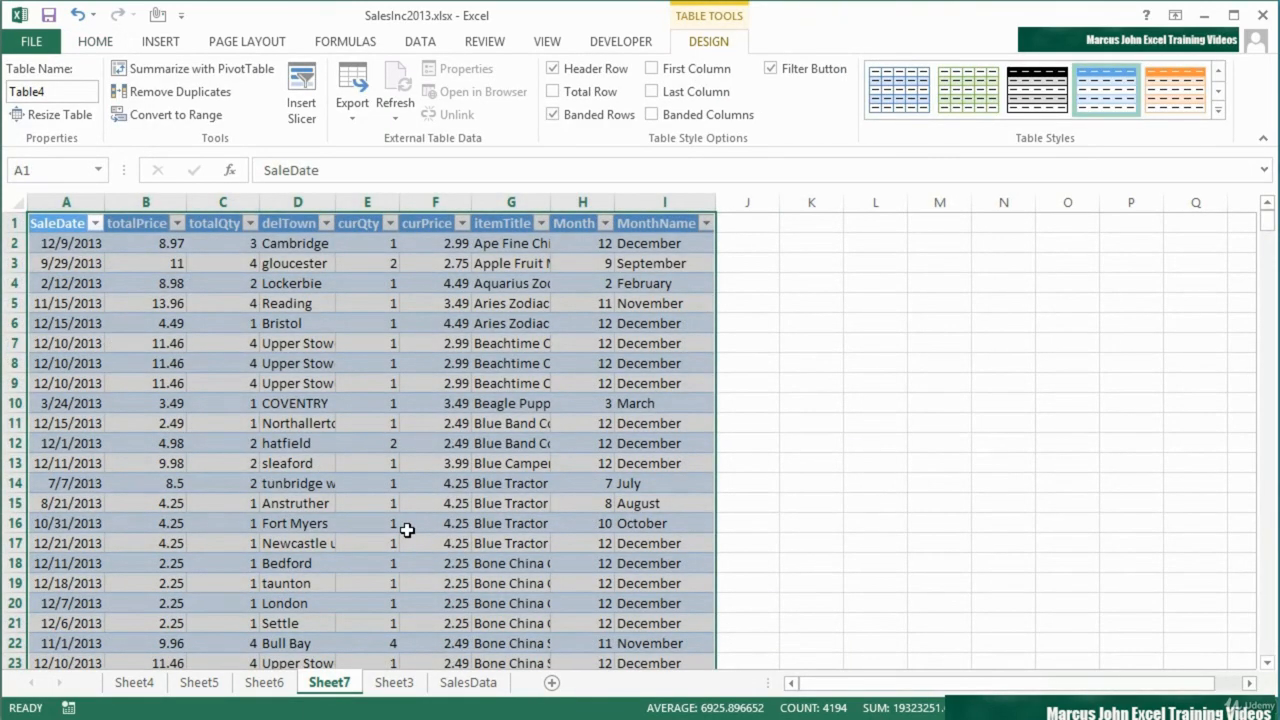
{"action": "scroll", "coordinate": [407, 530], "scroll_direction": "down", "scroll_amount": 18}
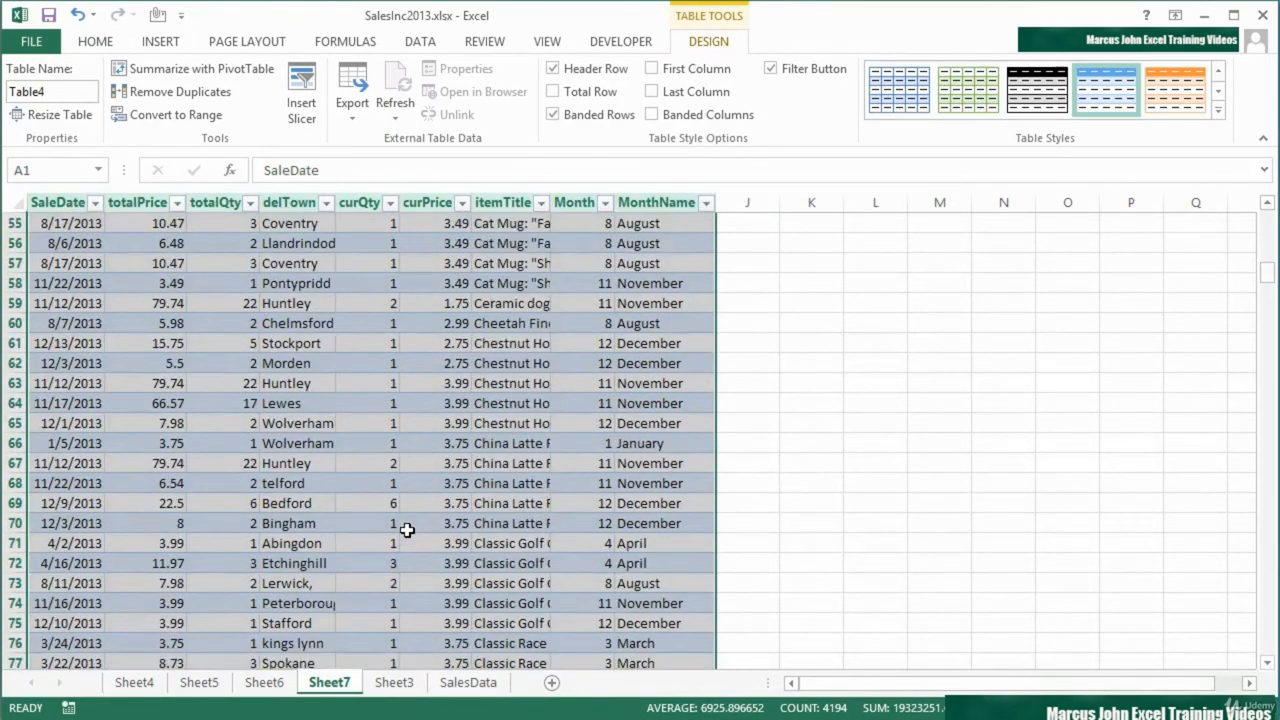
{"action": "scroll", "coordinate": [407, 530], "scroll_direction": "down", "scroll_amount": 4}
{"action": "scroll", "coordinate": [407, 530], "scroll_direction": "down", "scroll_amount": 4}
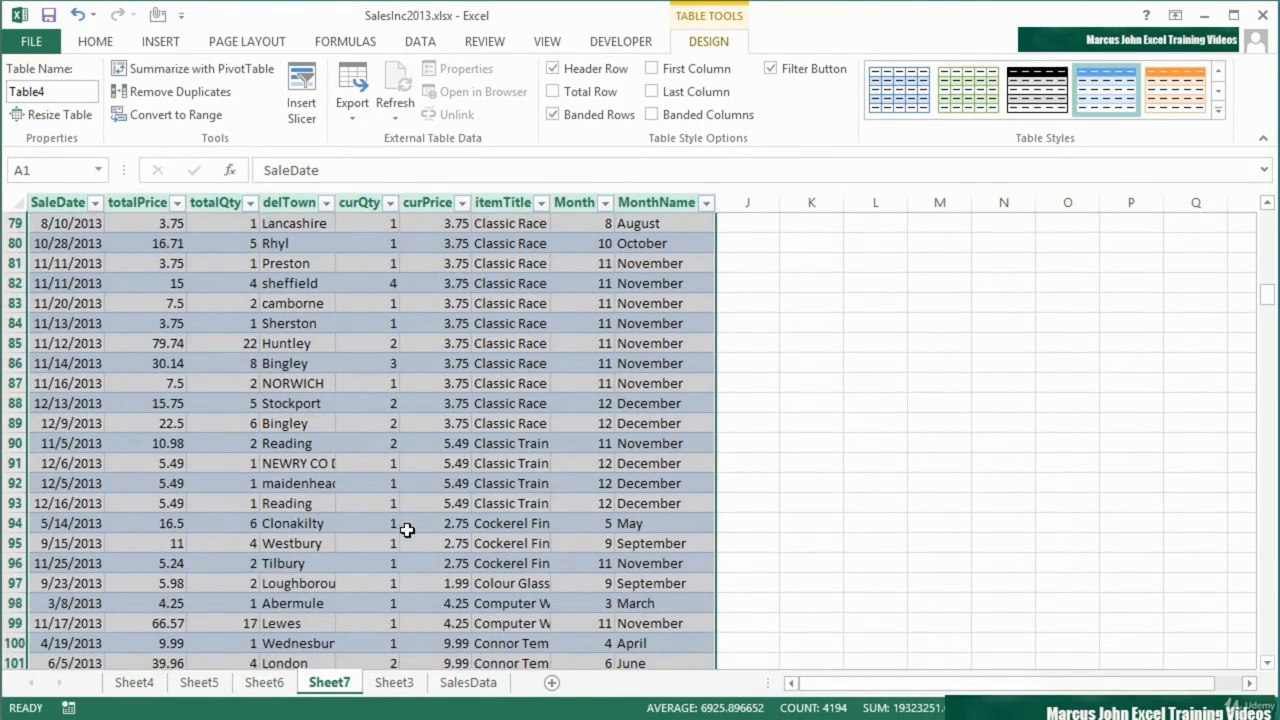